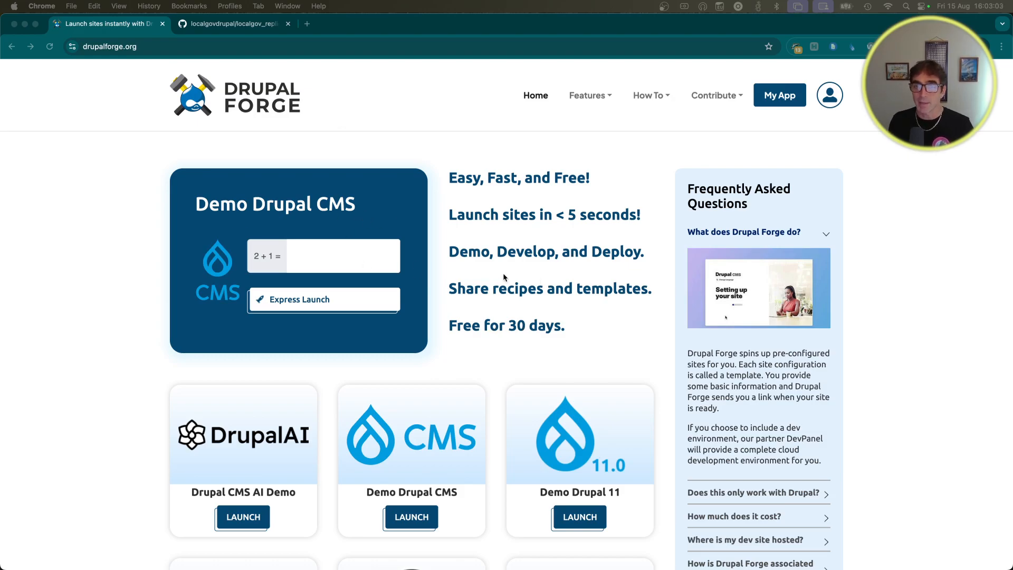
# Step: Scroll the Drupal Forge template catalogue down to the Local Gov Drupal and GovCMS cards
pyautogui.scroll(-2, 506, 278)
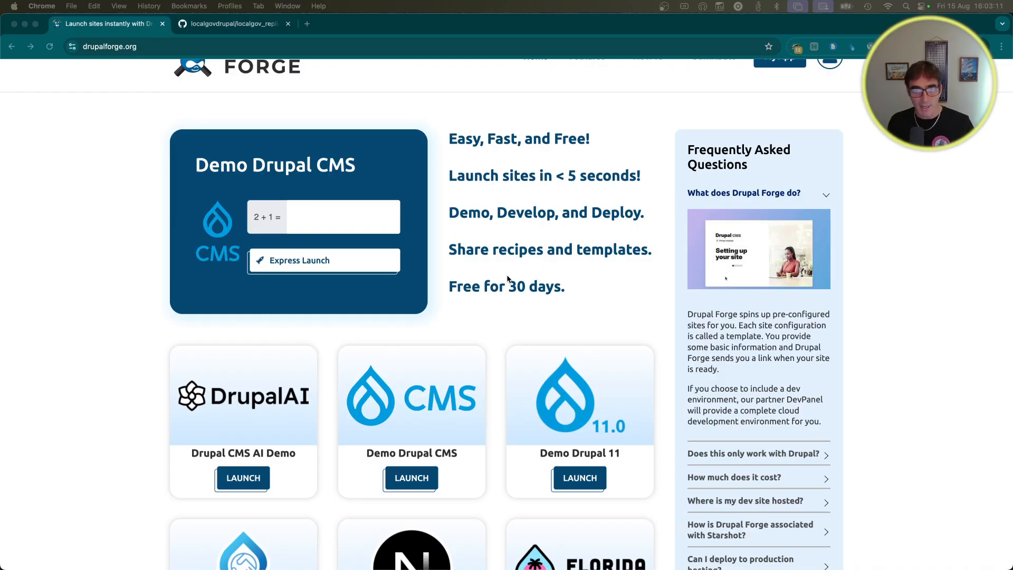
pyautogui.scroll(-5, 508, 283)
pyautogui.scroll(-8, 509, 285)
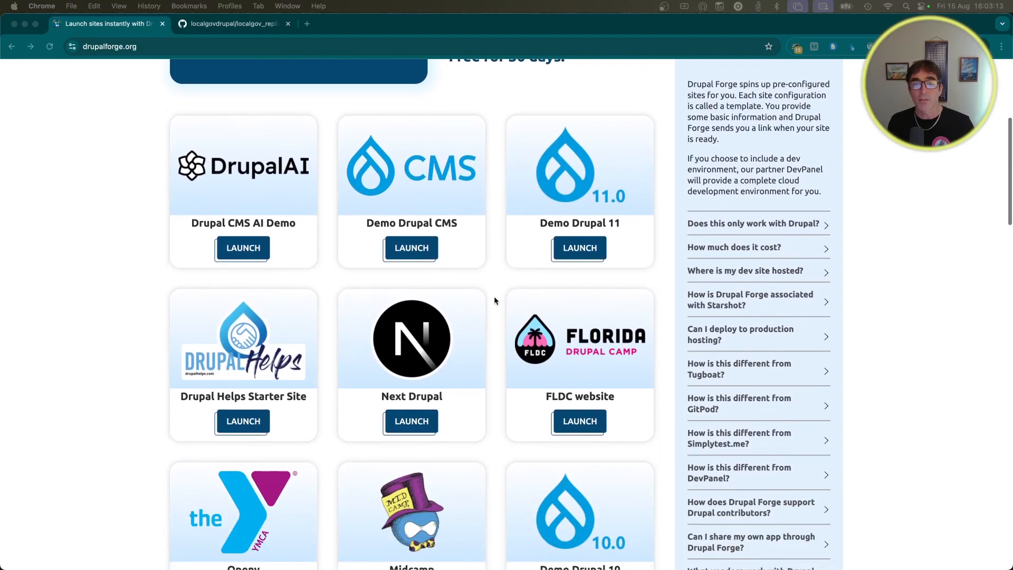
pyautogui.scroll(-5, 499, 303)
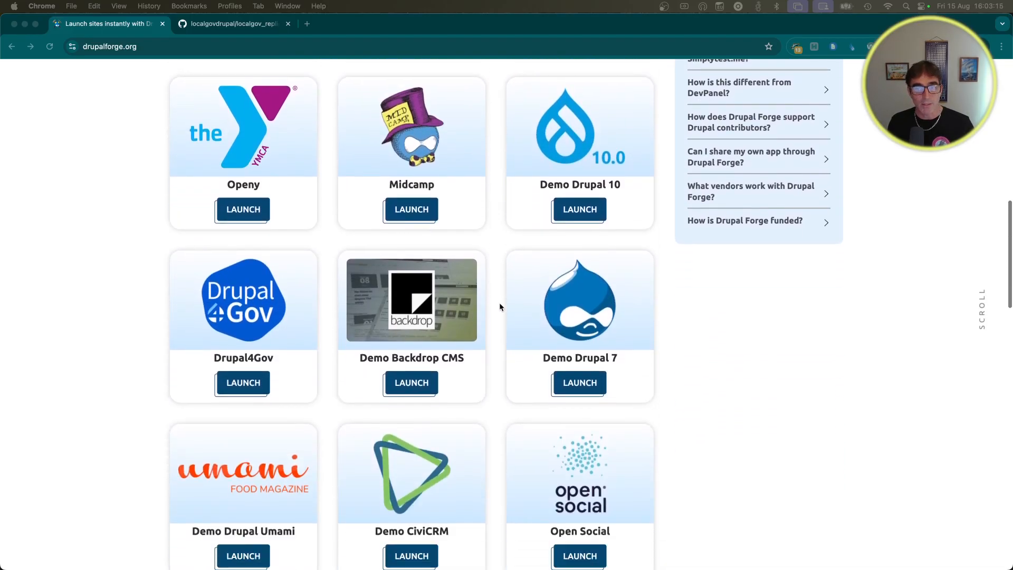
pyautogui.scroll(-7, 500, 304)
pyautogui.scroll(-11, 501, 306)
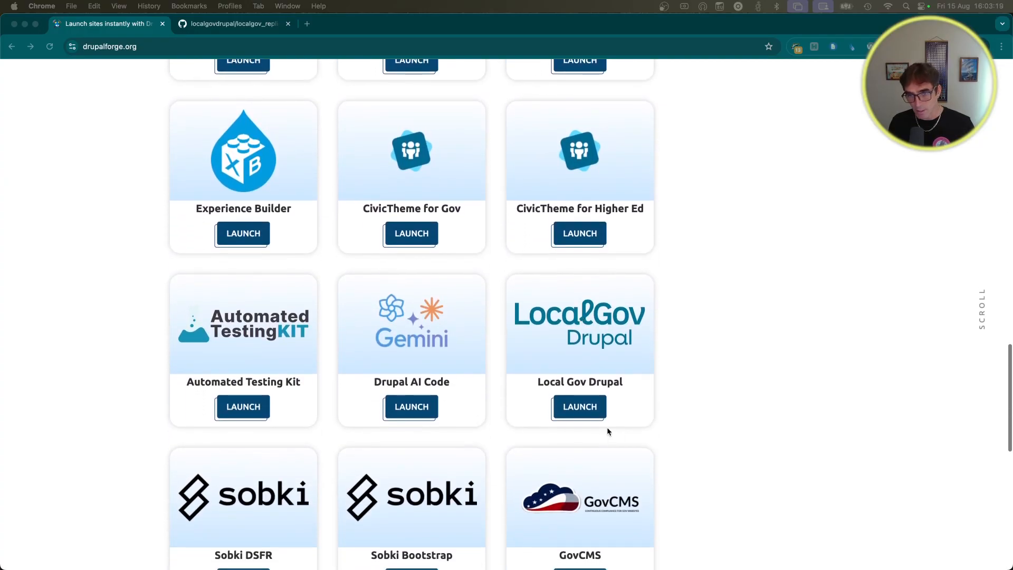
# Step: Launch a Local Gov Drupal site with Express Launch, answering the 4 + 14 captcha
pyautogui.click(580, 407)
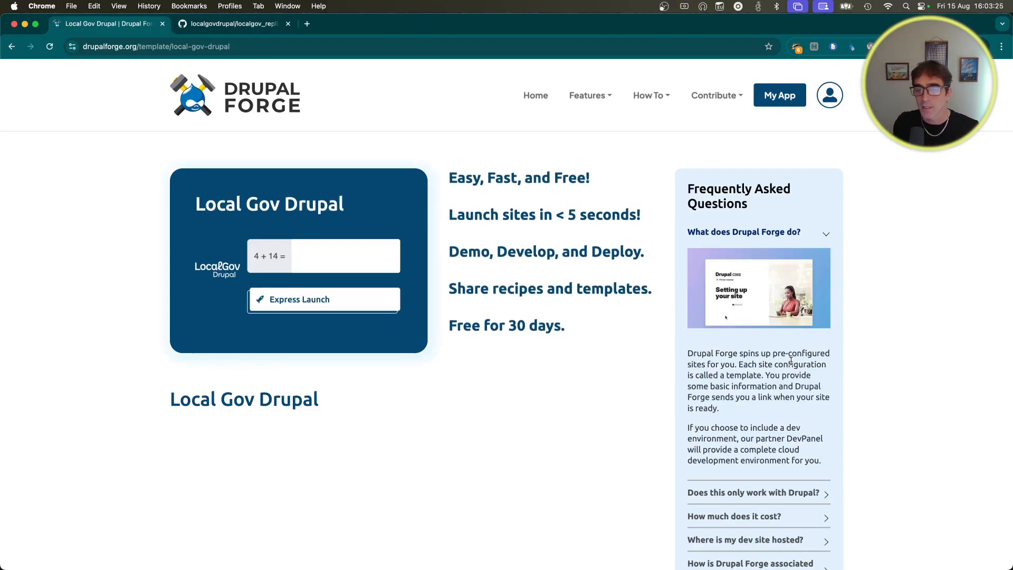
pyautogui.click(321, 264)
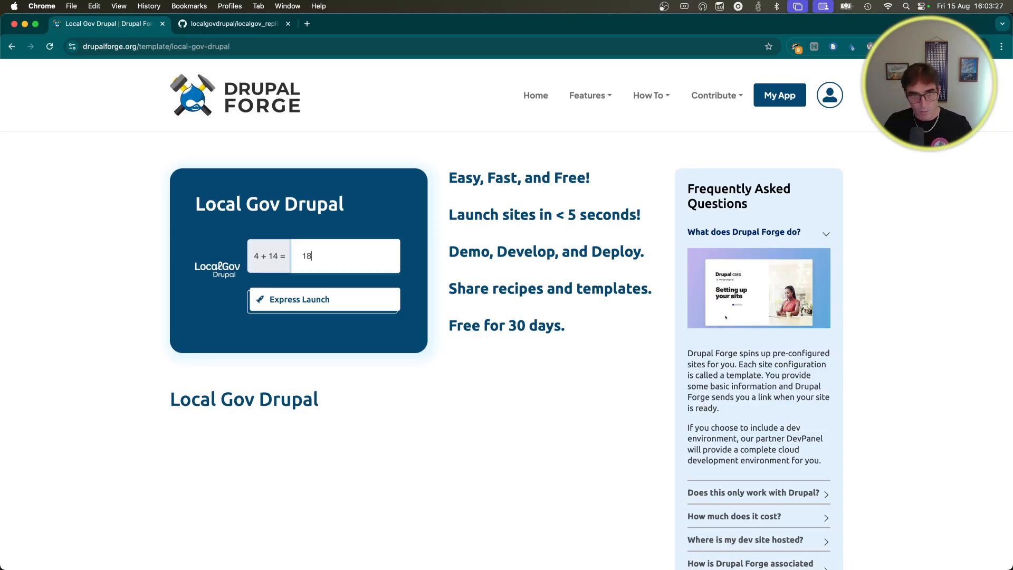
pyautogui.click(305, 301)
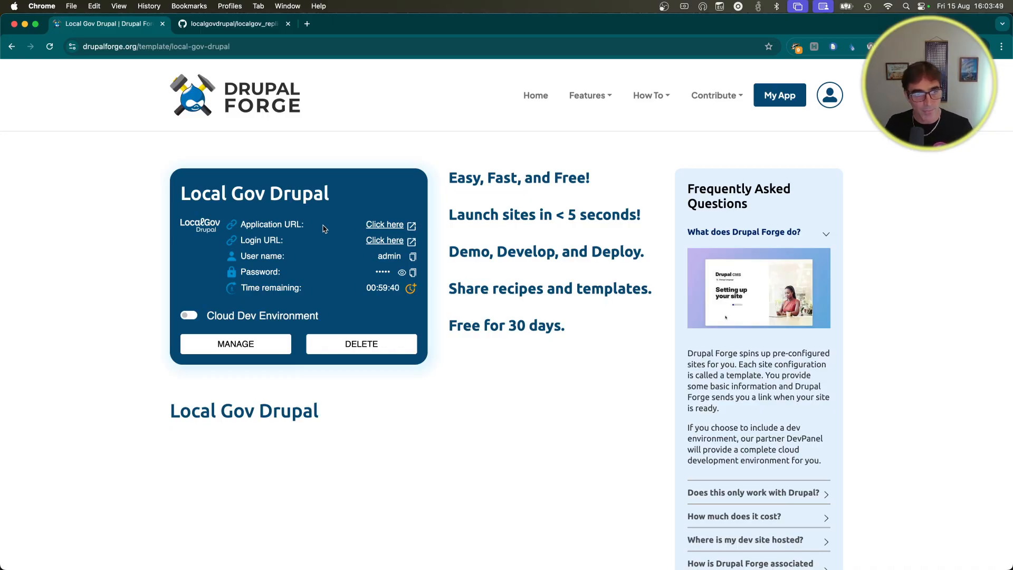
# Step: Open the site's front and login pages in new tabs, reveal the password, extend by an hour
pyautogui.keyDown('super'); pyautogui.click(384, 226); pyautogui.keyUp('super')
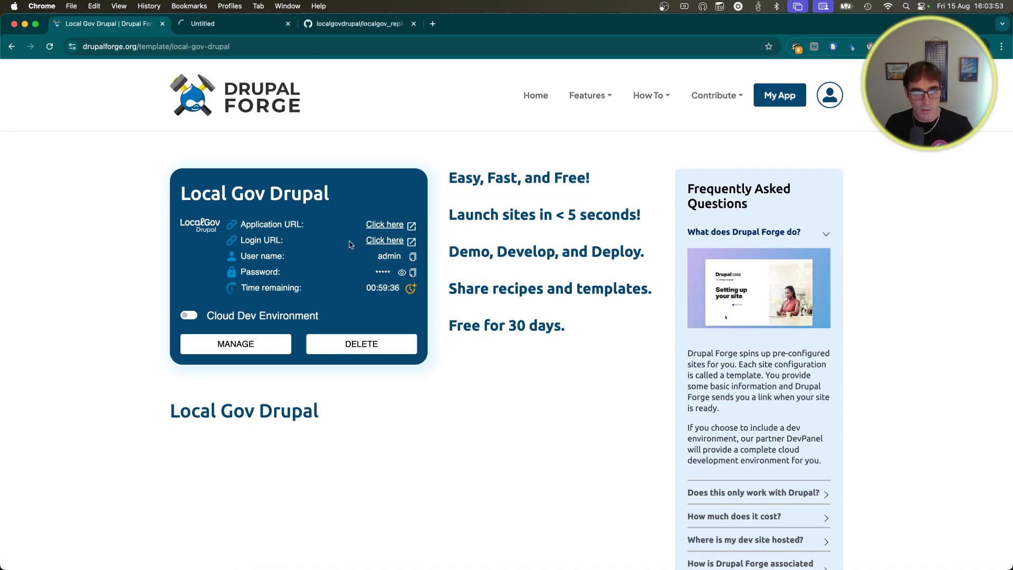
pyautogui.keyDown('super'); pyautogui.click(386, 242); pyautogui.keyUp('super')
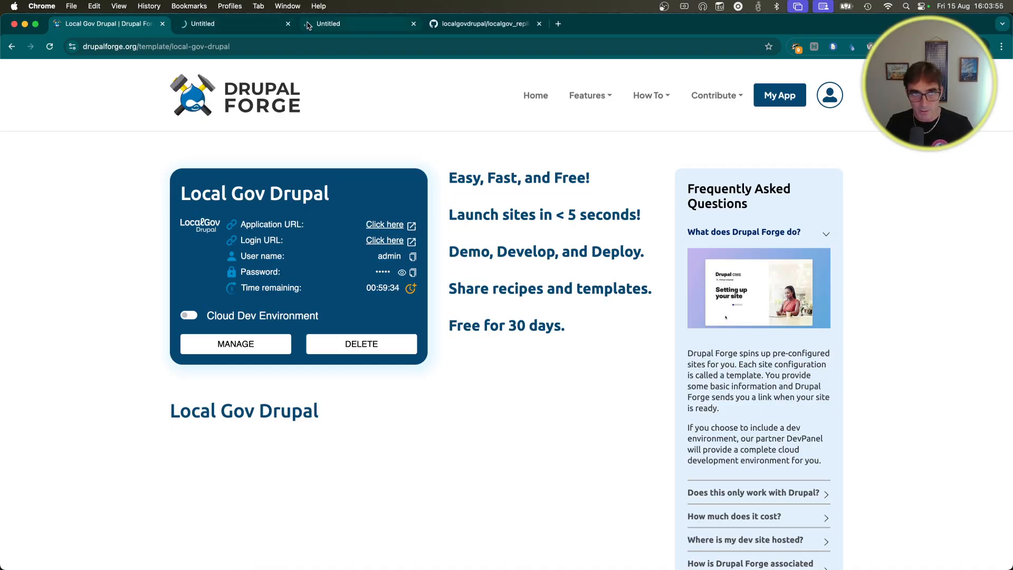
pyautogui.click(401, 273)
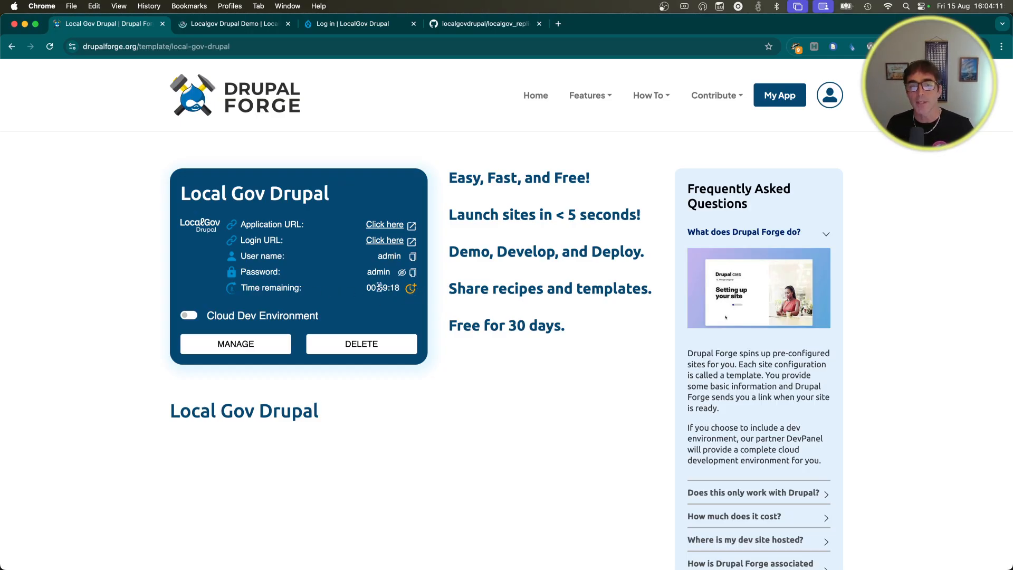
pyautogui.click(411, 289)
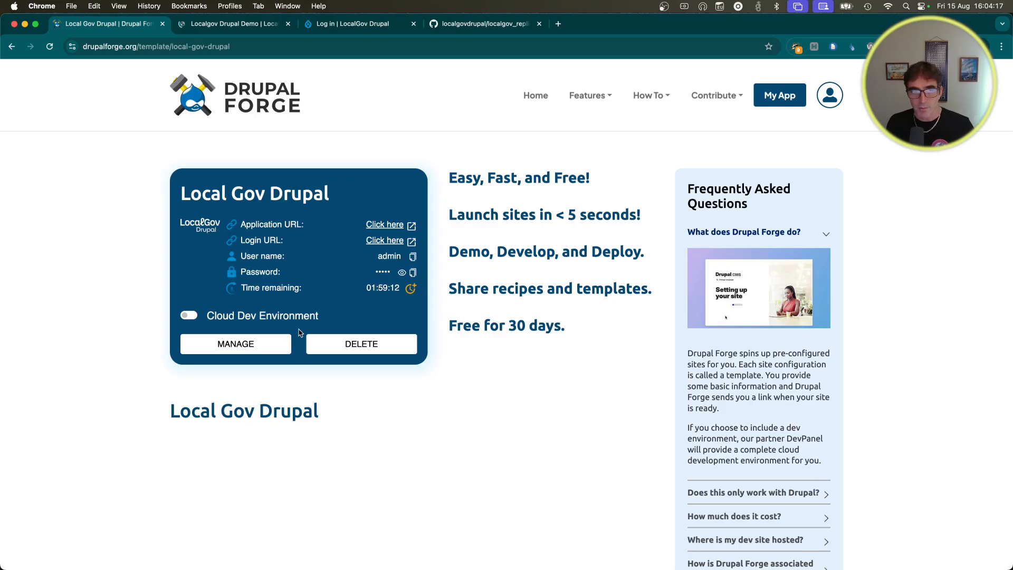
# Step: Enable the Cloud Dev Environment, open VS Code in a new tab, and copy its password
pyautogui.click(188, 316)
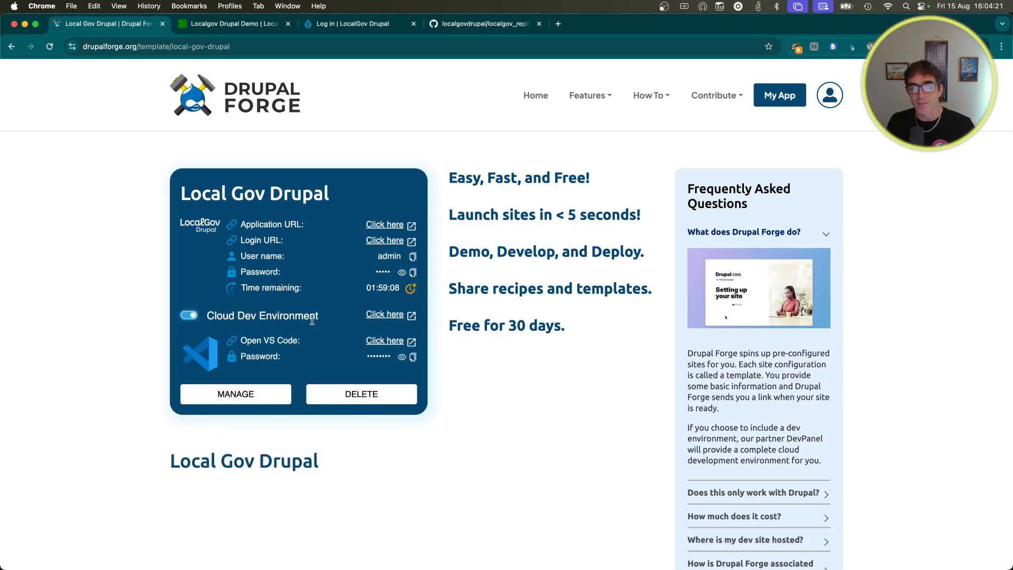
pyautogui.click(384, 315)
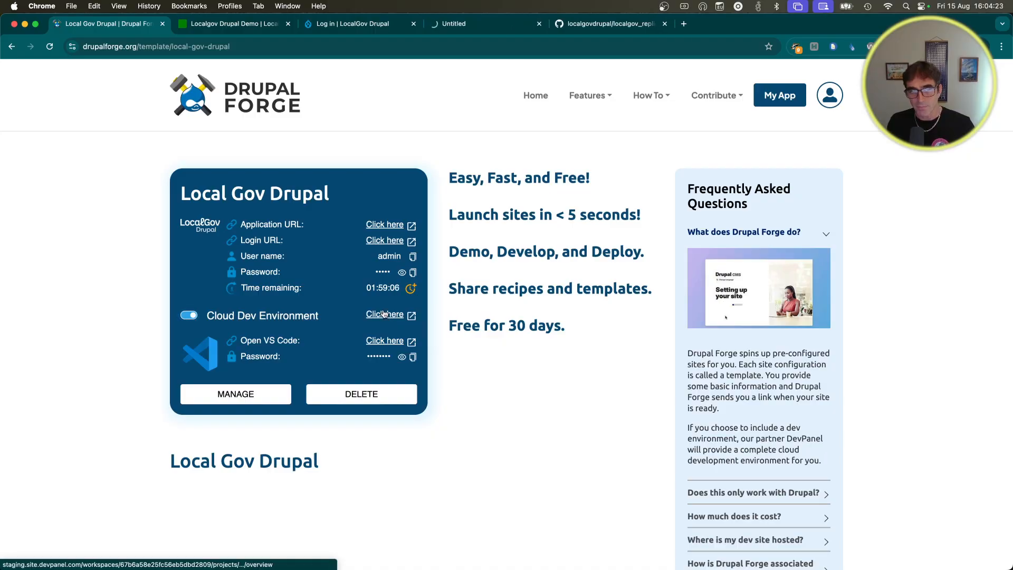
pyautogui.click(384, 342)
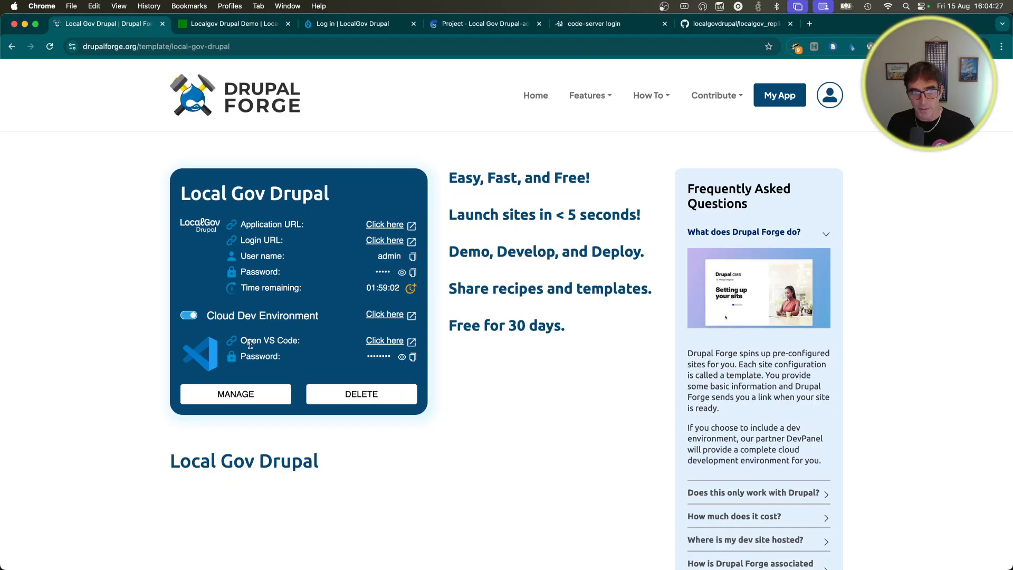
pyautogui.click(402, 358)
pyautogui.click(413, 358)
pyautogui.click(401, 358)
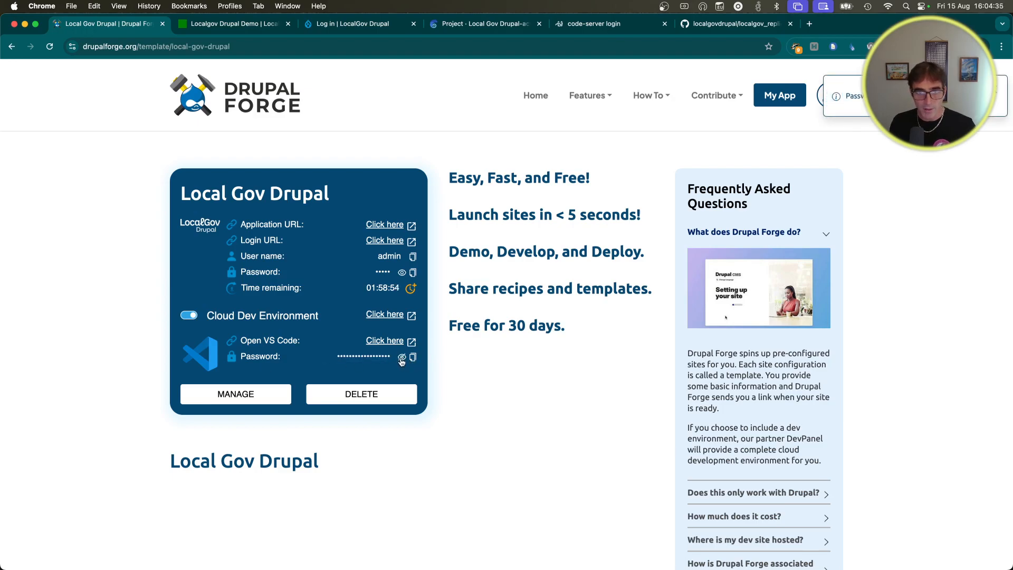
pyautogui.click(413, 358)
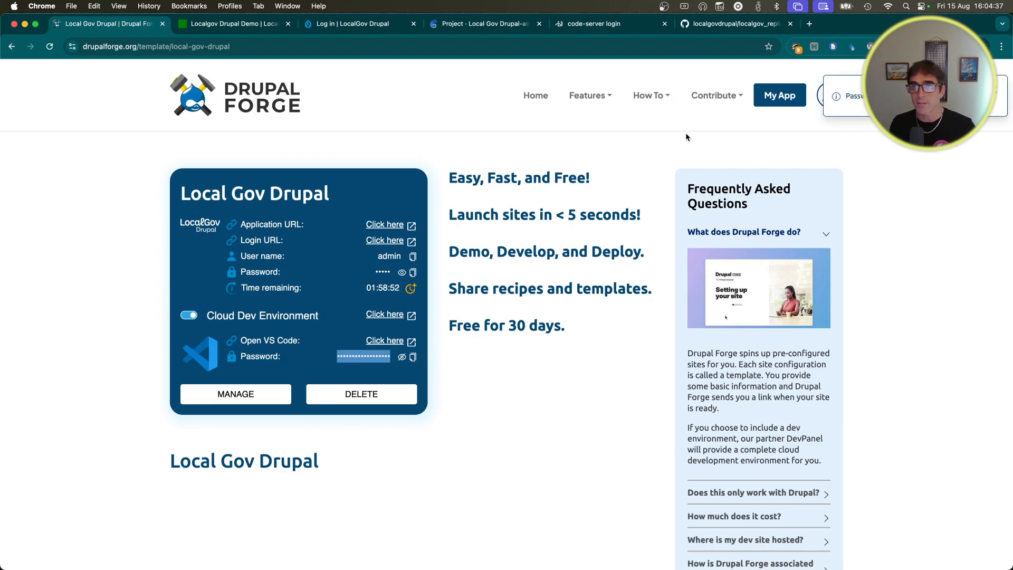
# Step: Paste the copied password into the code-server login and submit it
pyautogui.click(586, 29)
pyautogui.press('super+v')
pyautogui.click(628, 345)
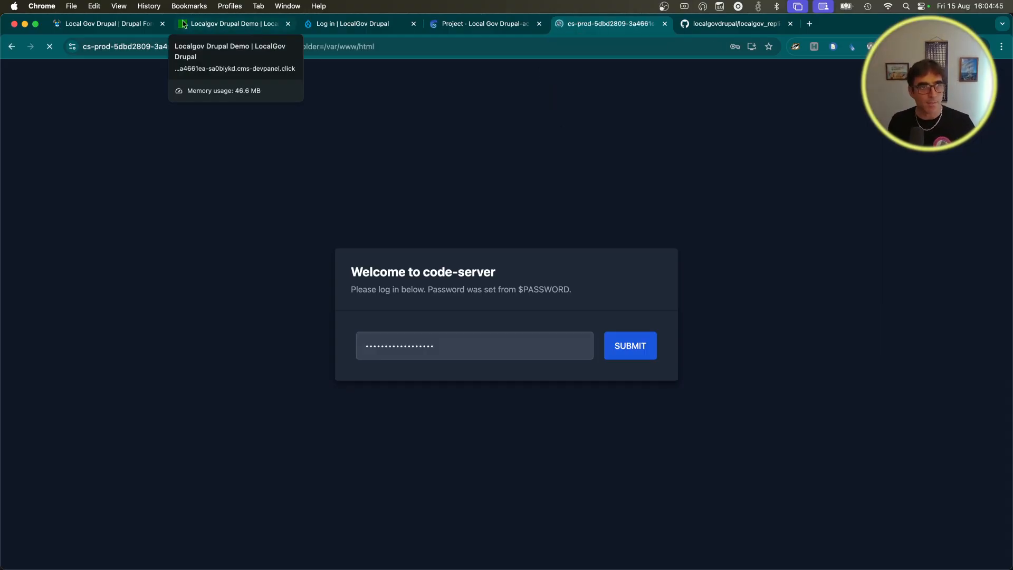
# Step: On the demo front page, hide the yellow welcome alert and green subsite overview banner
pyautogui.click(102, 30)
pyautogui.click(205, 27)
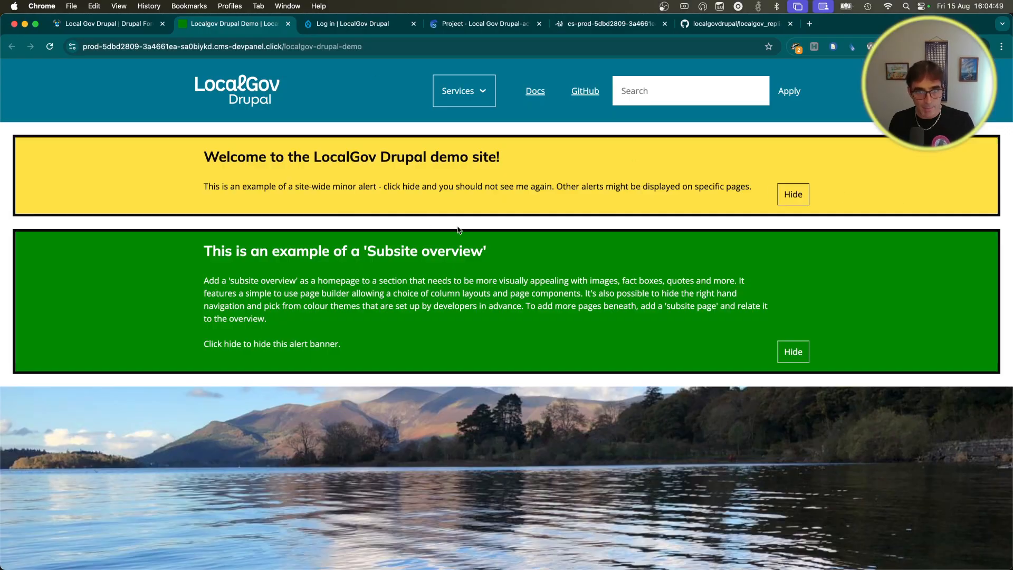
pyautogui.scroll(-2, 461, 229)
pyautogui.scroll(-15, 459, 228)
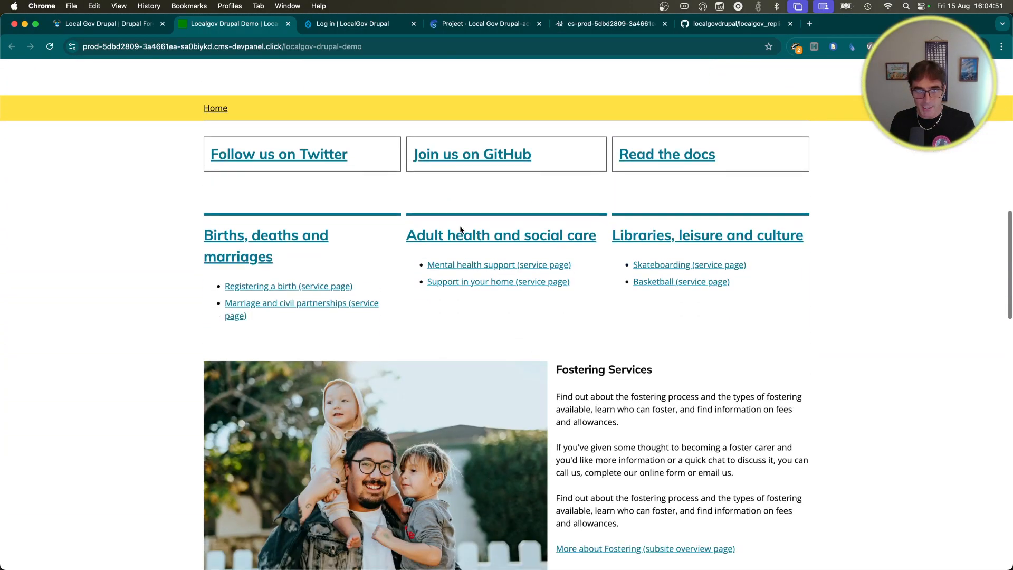
pyautogui.scroll(-4, 460, 230)
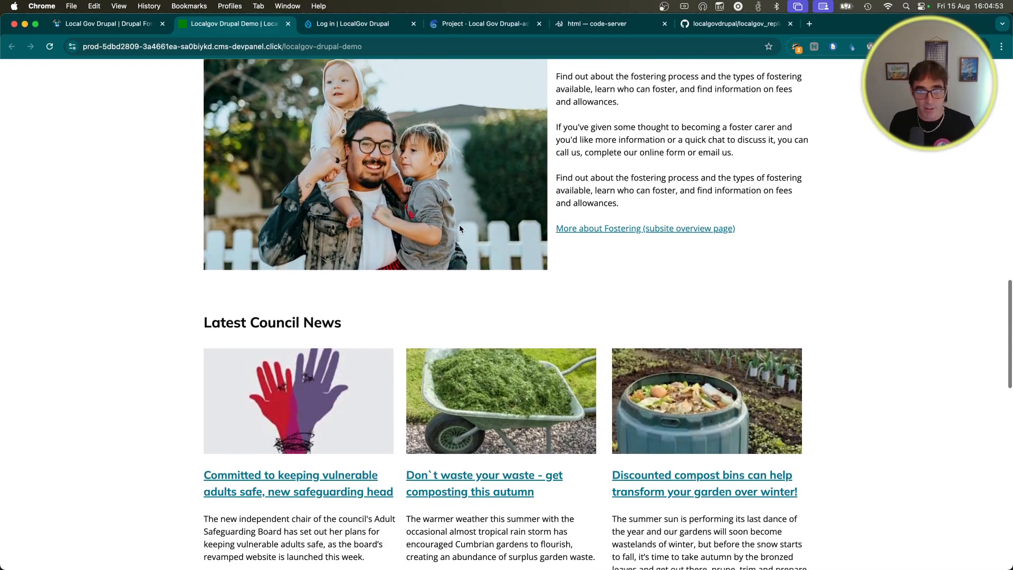
pyautogui.scroll(-12, 169, 265)
pyautogui.scroll(-5, 177, 270)
pyautogui.scroll(4, 175, 268)
pyautogui.scroll(20, 180, 266)
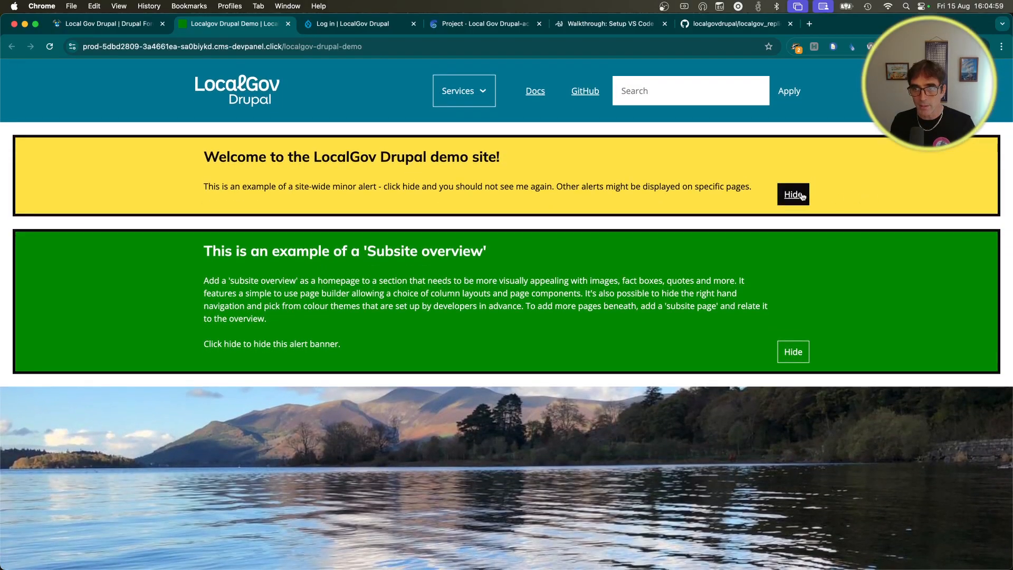
pyautogui.click(801, 195)
pyautogui.click(802, 257)
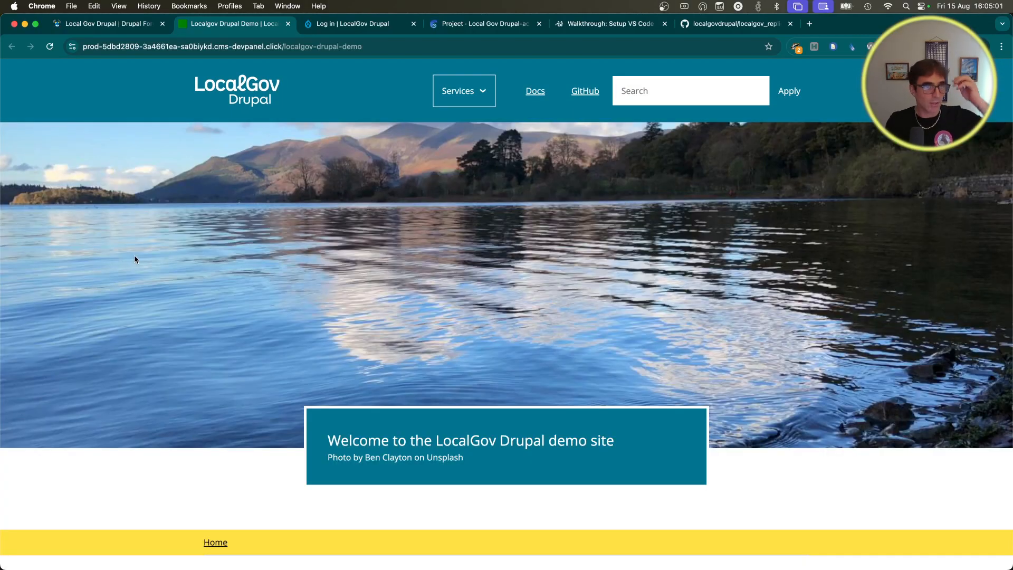
# Step: Log in on the site's login page as user admin with the administrator password
pyautogui.click(354, 23)
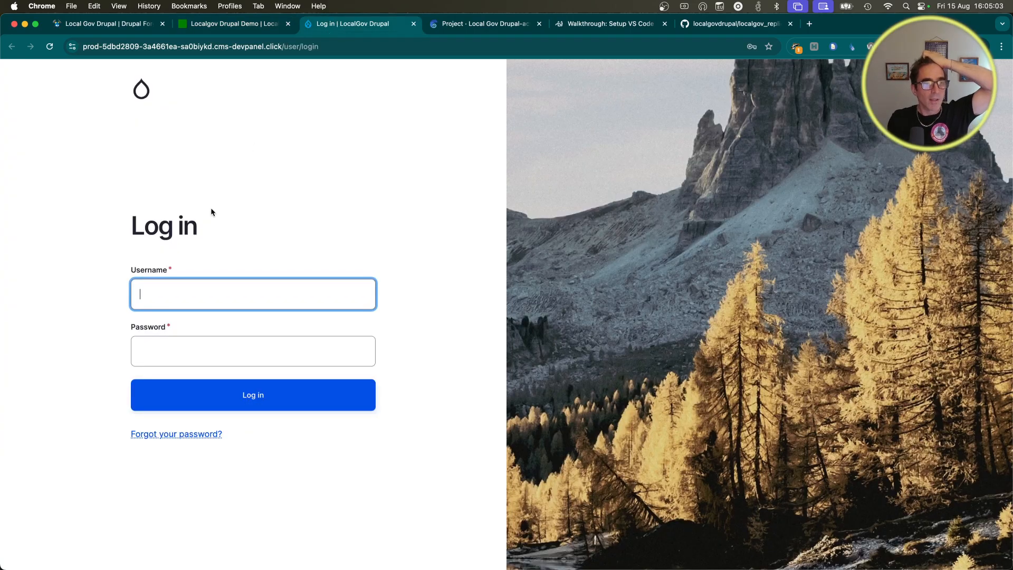
pyautogui.click(192, 291)
pyautogui.write('admin')
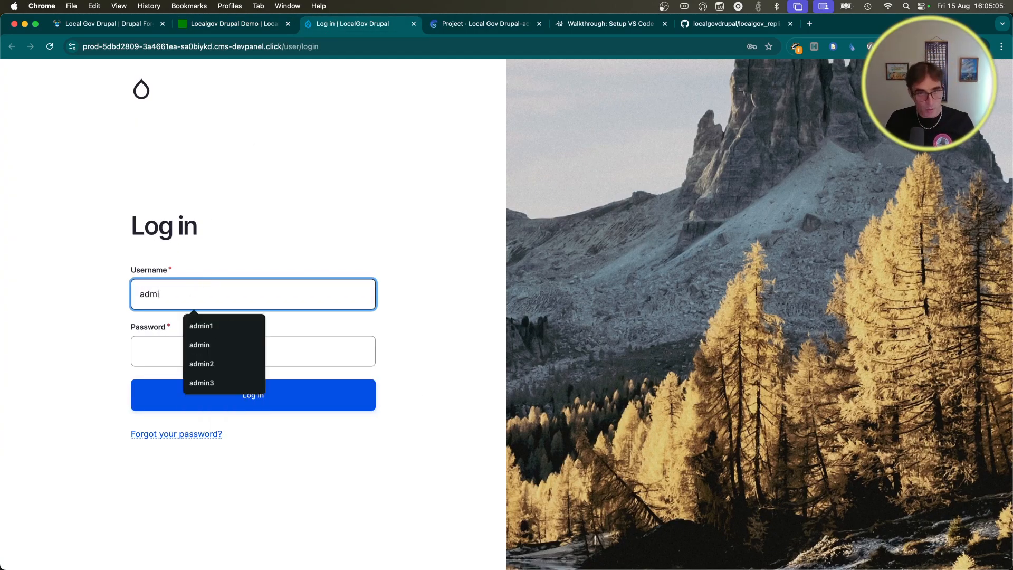
pyautogui.click(210, 354)
pyautogui.write('admin')
pyautogui.click(233, 412)
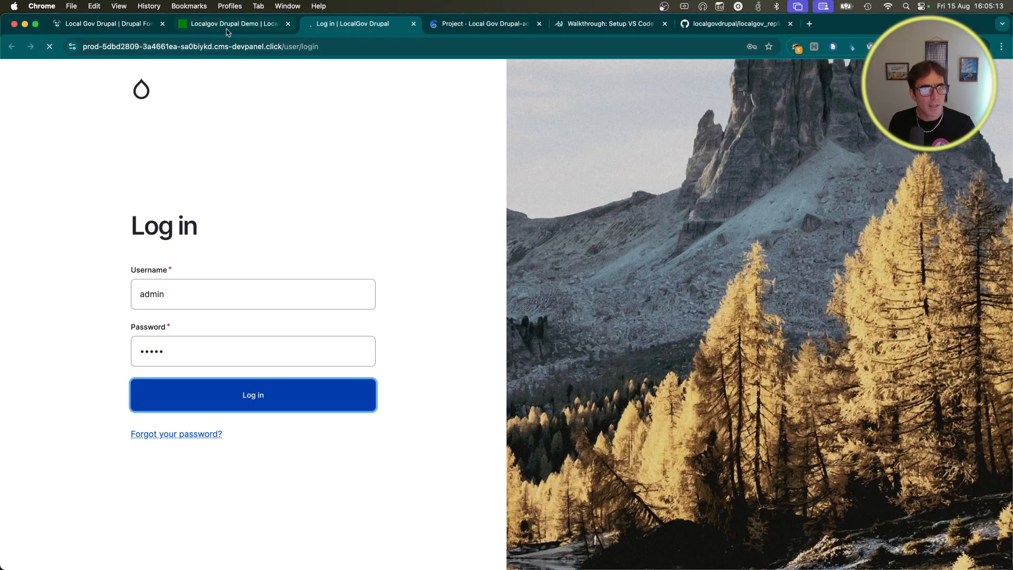
# Step: Check the demo and login tabs, then return to the Drupal Forge template page
pyautogui.click(250, 28)
pyautogui.click(347, 26)
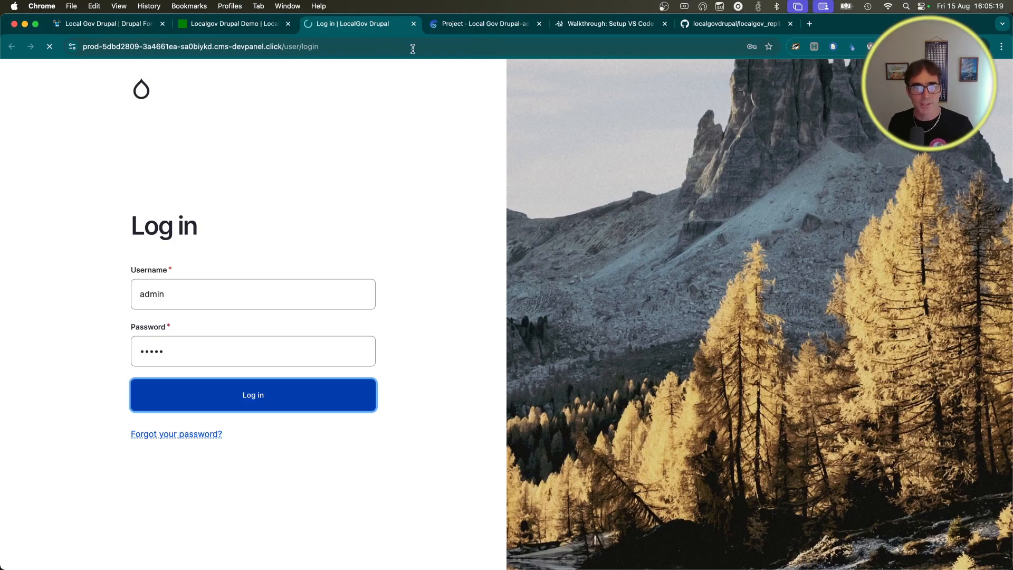
pyautogui.click(106, 29)
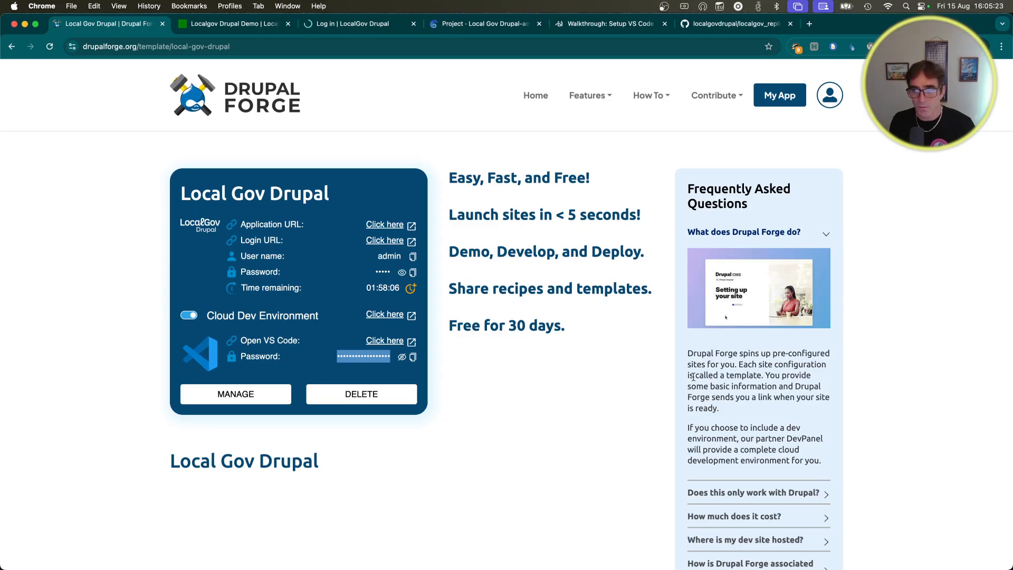
pyautogui.scroll(-3, 681, 375)
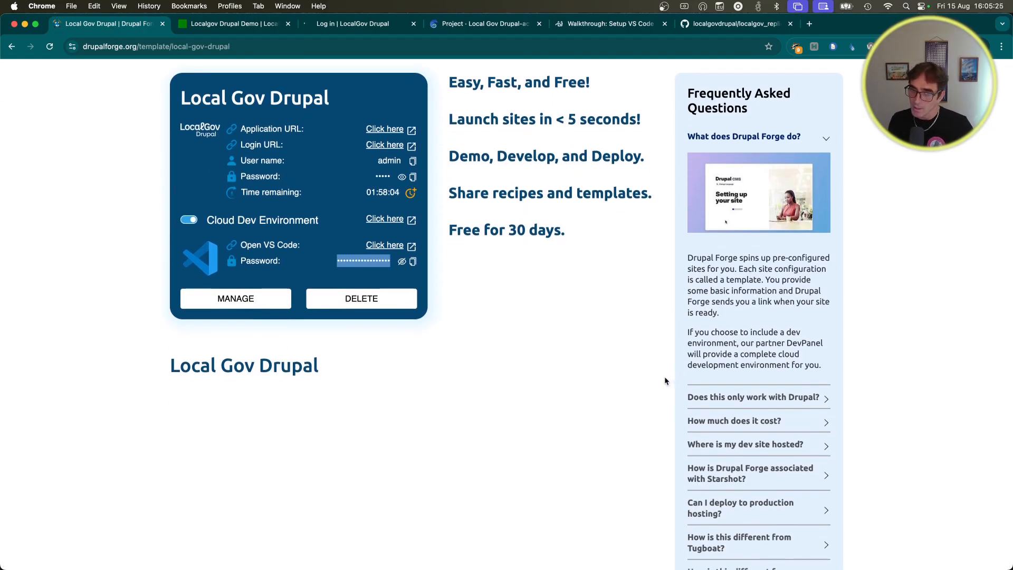
pyautogui.scroll(2, 662, 375)
pyautogui.scroll(1, 654, 378)
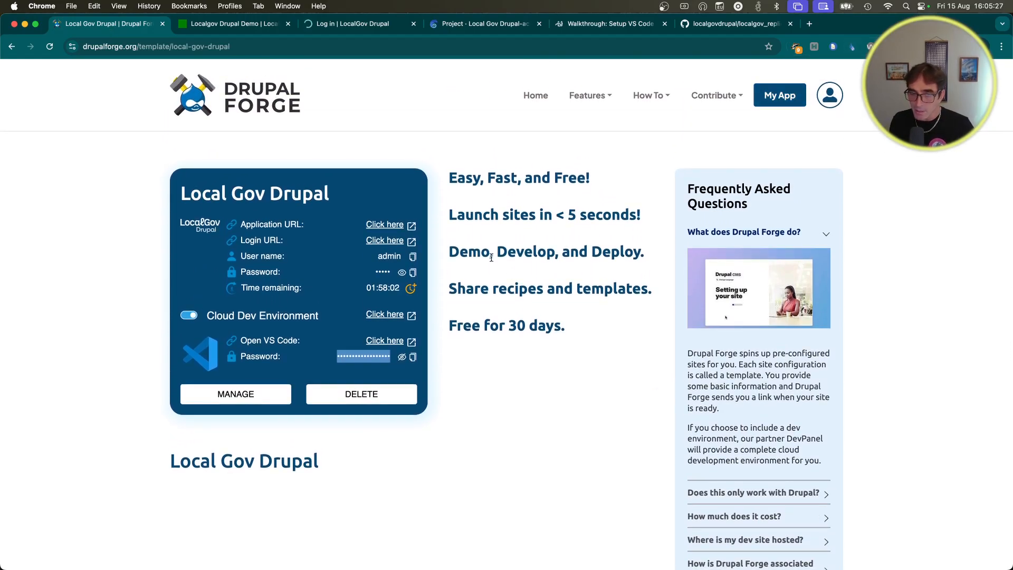
pyautogui.scroll(-2, 577, 425)
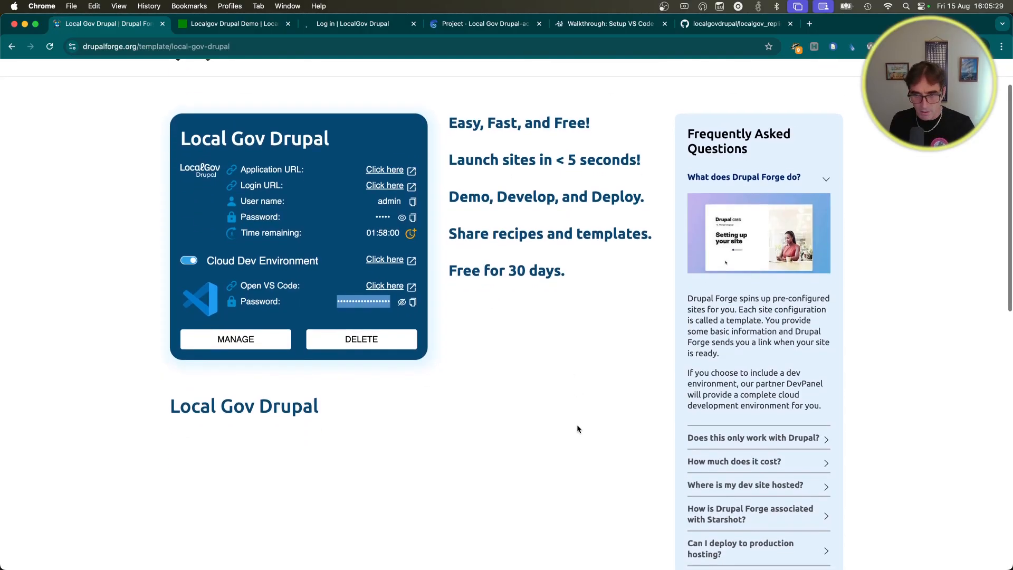
pyautogui.scroll(-5, 577, 427)
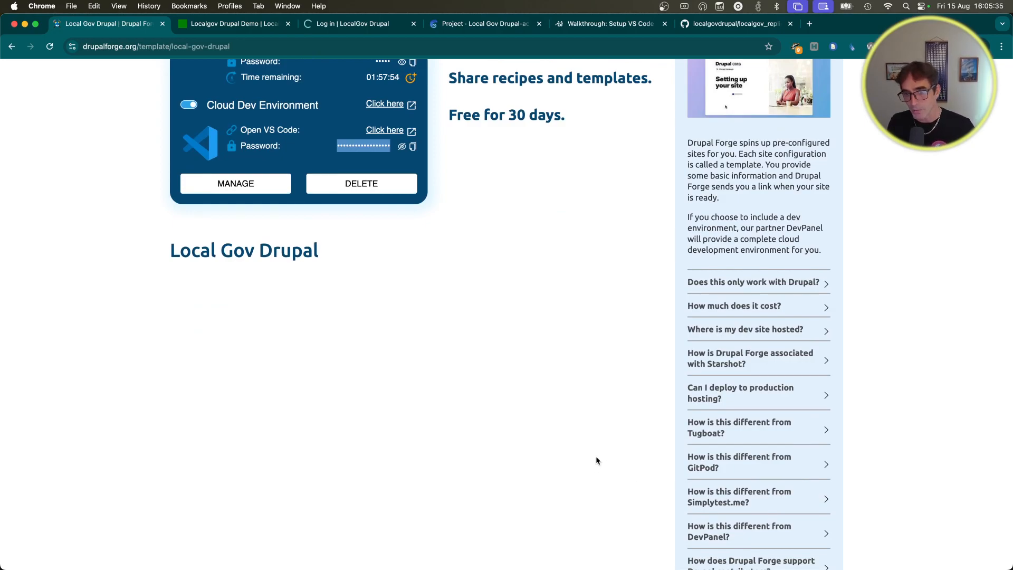
pyautogui.scroll(-4, 596, 462)
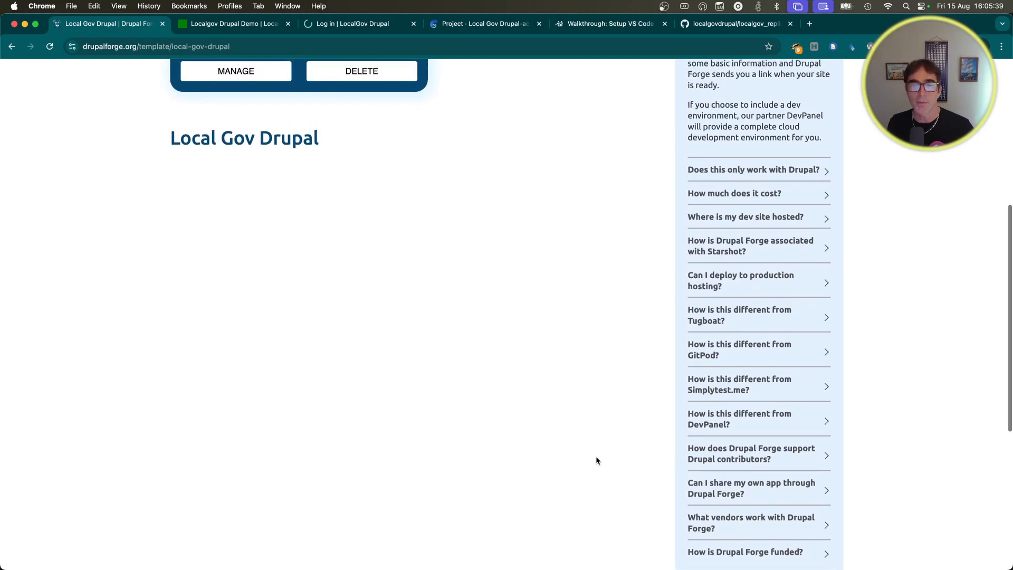
pyautogui.scroll(10, 596, 460)
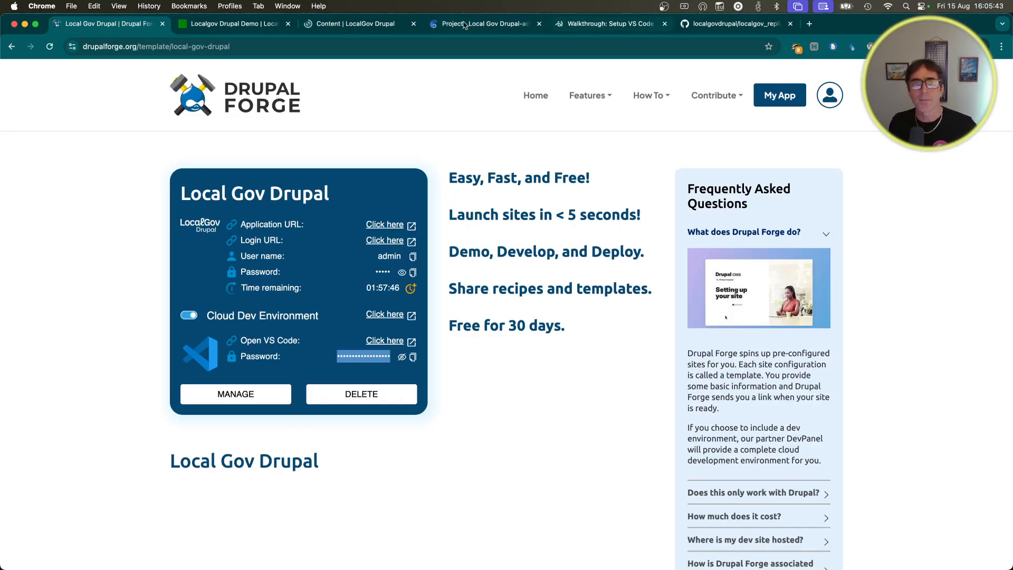
# Step: Dismiss Chrome's breached-password warning and save-password prompt on the admin Content tab
pyautogui.click(348, 26)
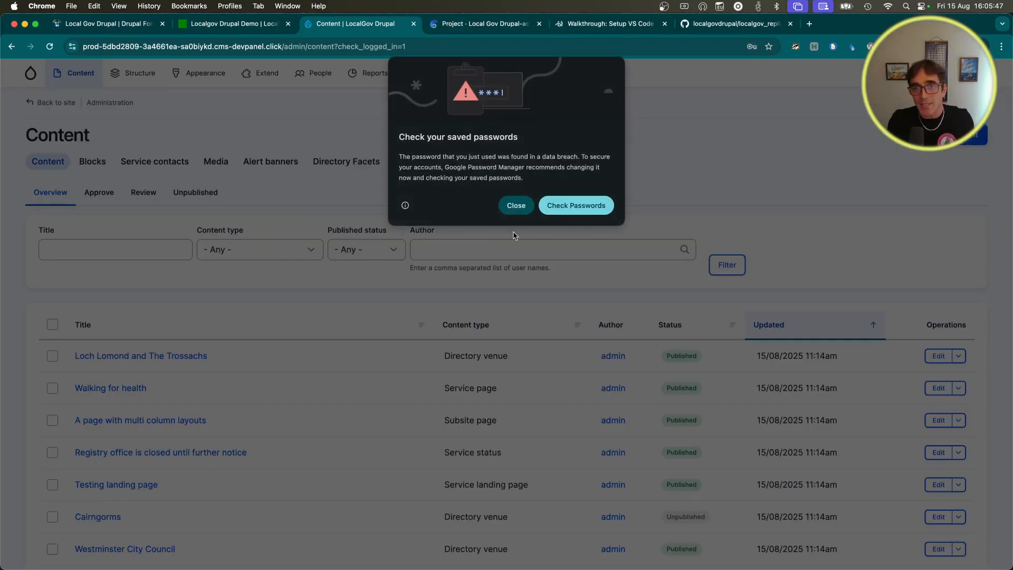
pyautogui.click(515, 207)
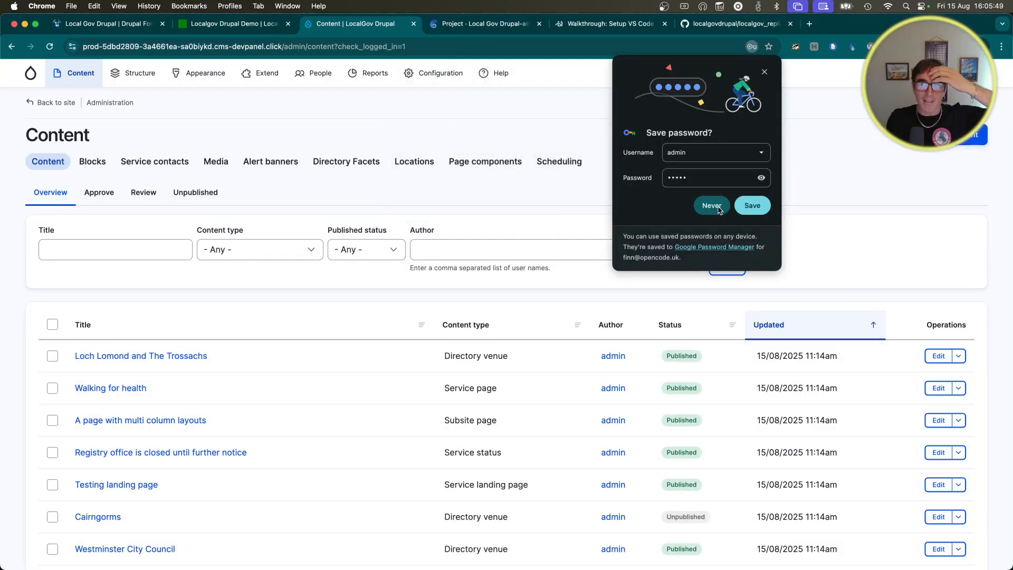
pyautogui.click(718, 206)
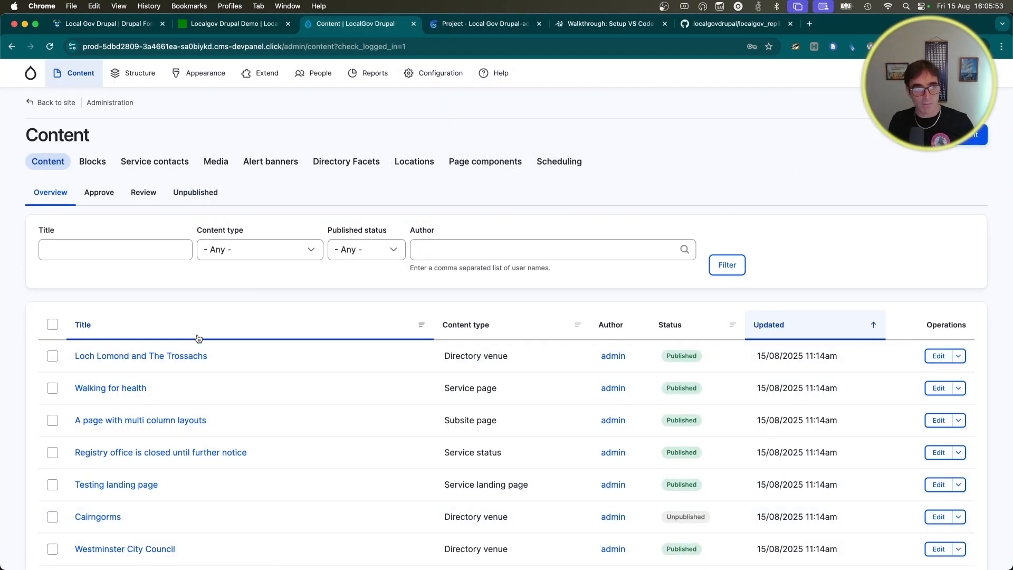
# Step: Browse Content > Add content and open the Extend modules page from the admin toolbar
pyautogui.moveTo(73, 72)
pyautogui.moveTo(83, 106)
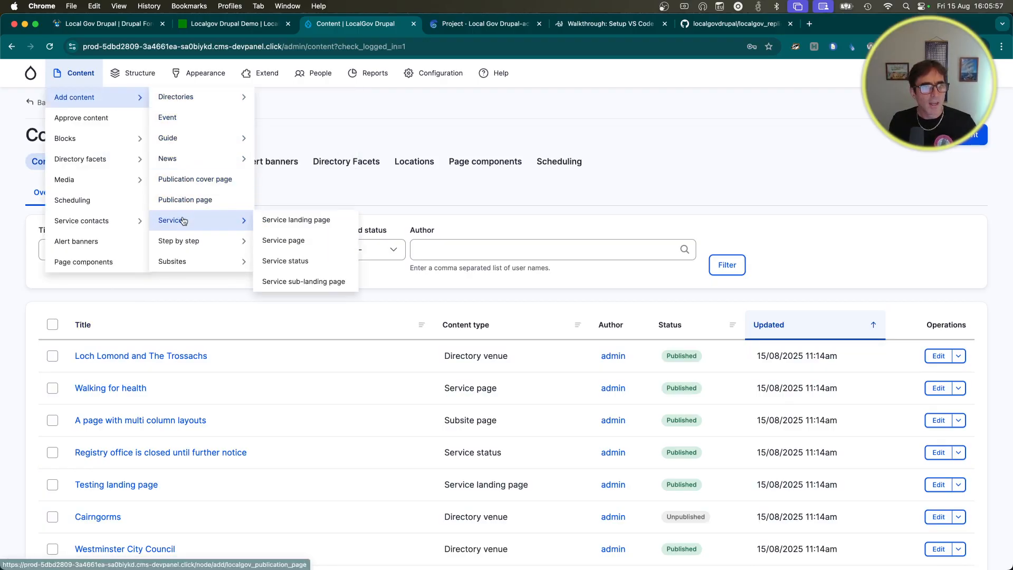
pyautogui.moveTo(185, 250)
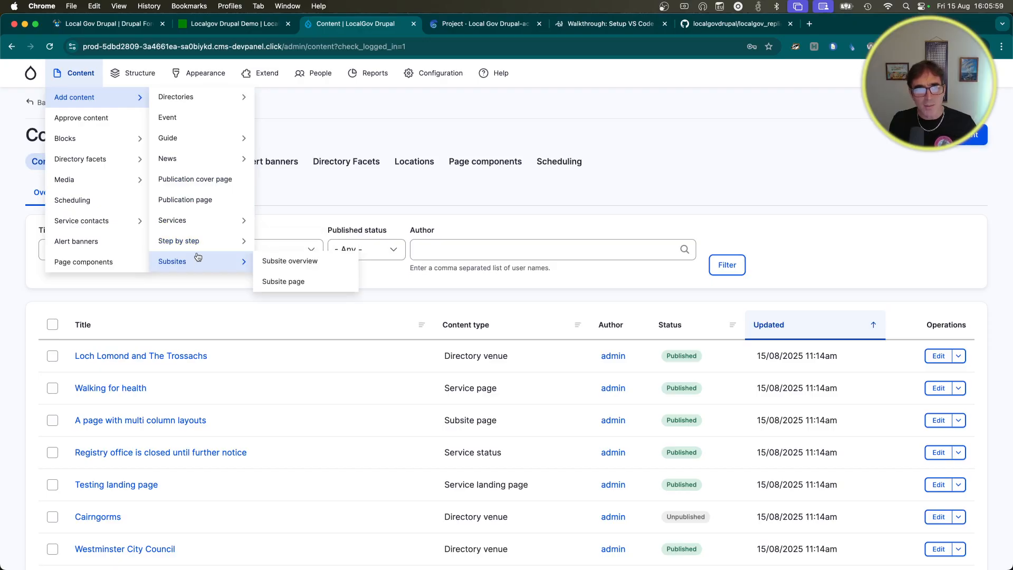
pyautogui.click(271, 78)
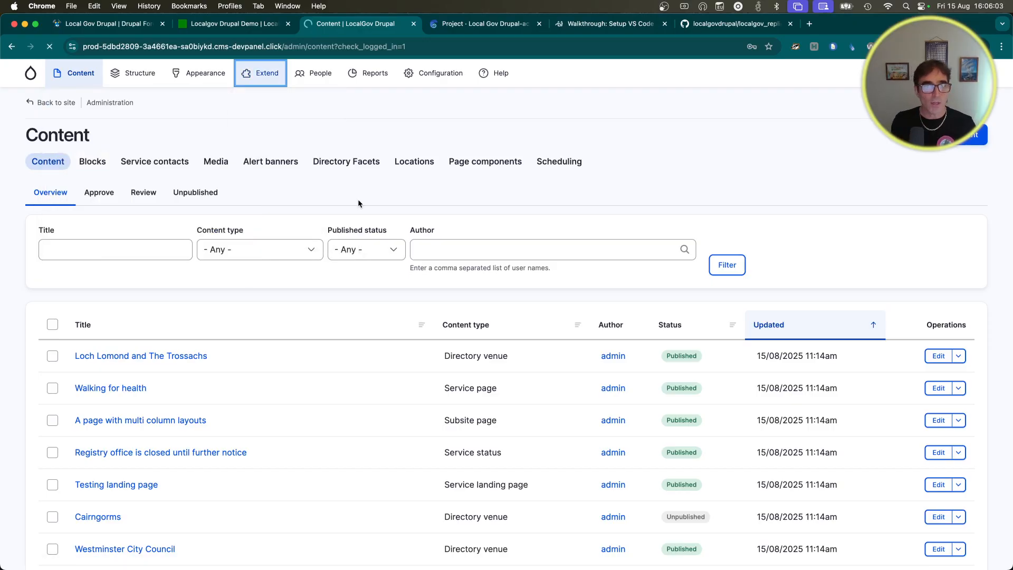
pyautogui.click(587, 25)
# Step: Trust the html folder's authors in code-server and expand web > modules > contrib in Explorer
pyautogui.click(664, 205)
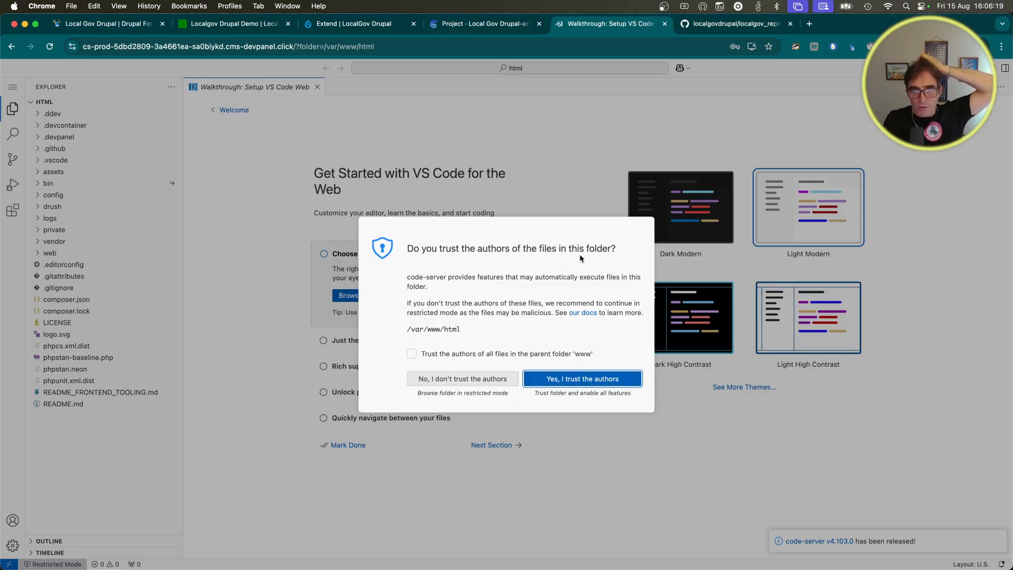
pyautogui.click(578, 379)
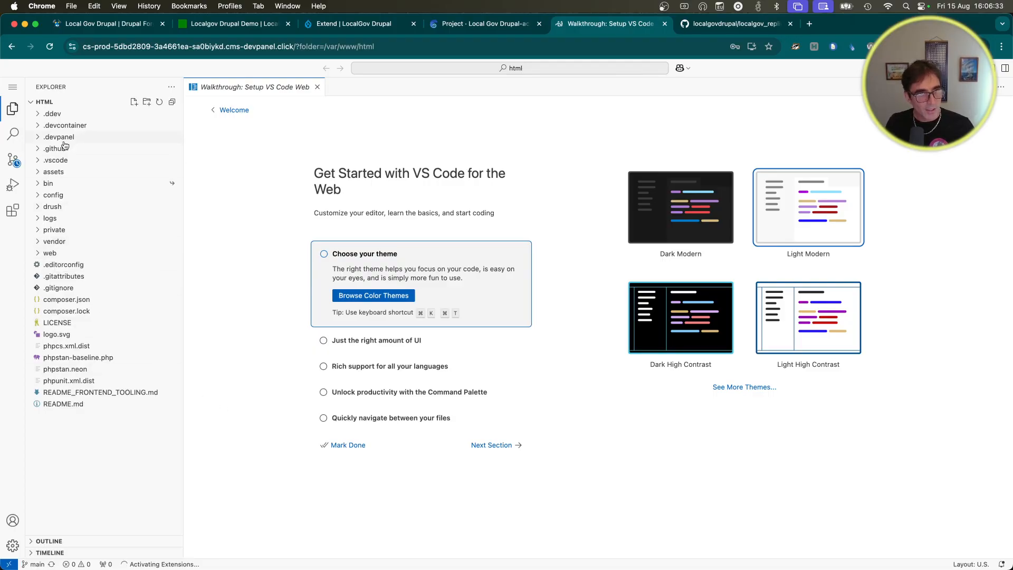
pyautogui.click(39, 254)
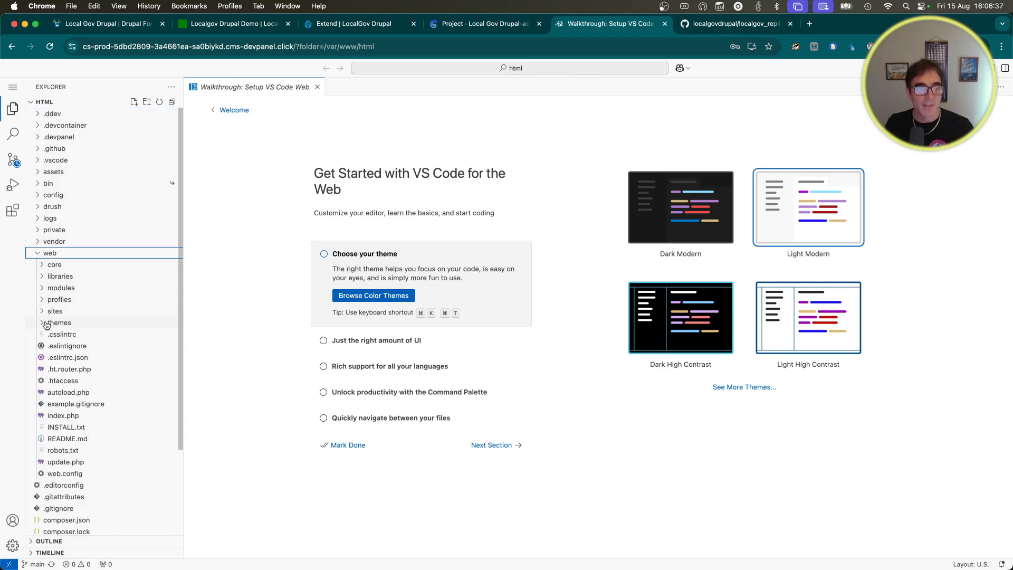
pyautogui.click(43, 287)
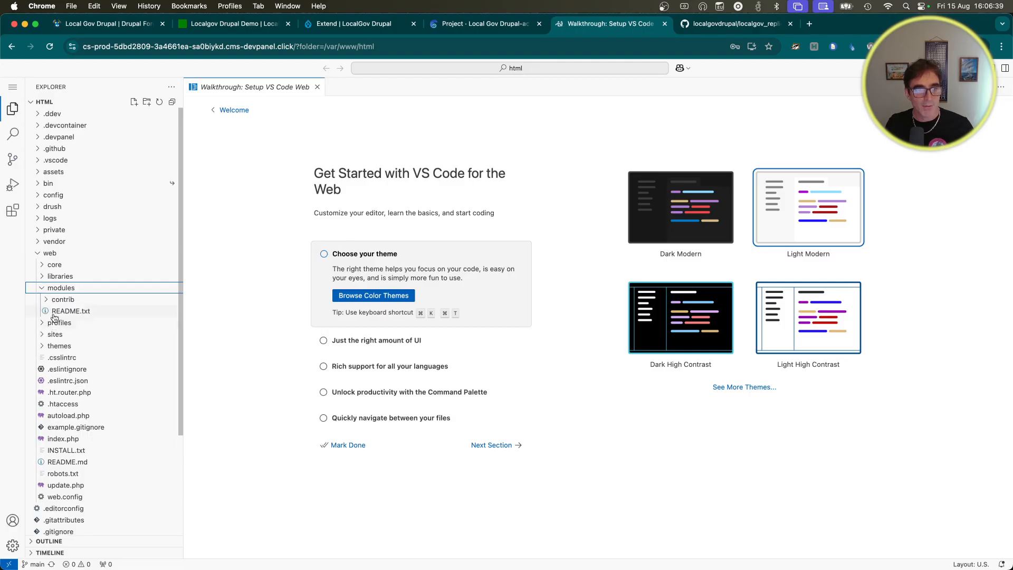
pyautogui.click(47, 299)
pyautogui.scroll(-15, 60, 314)
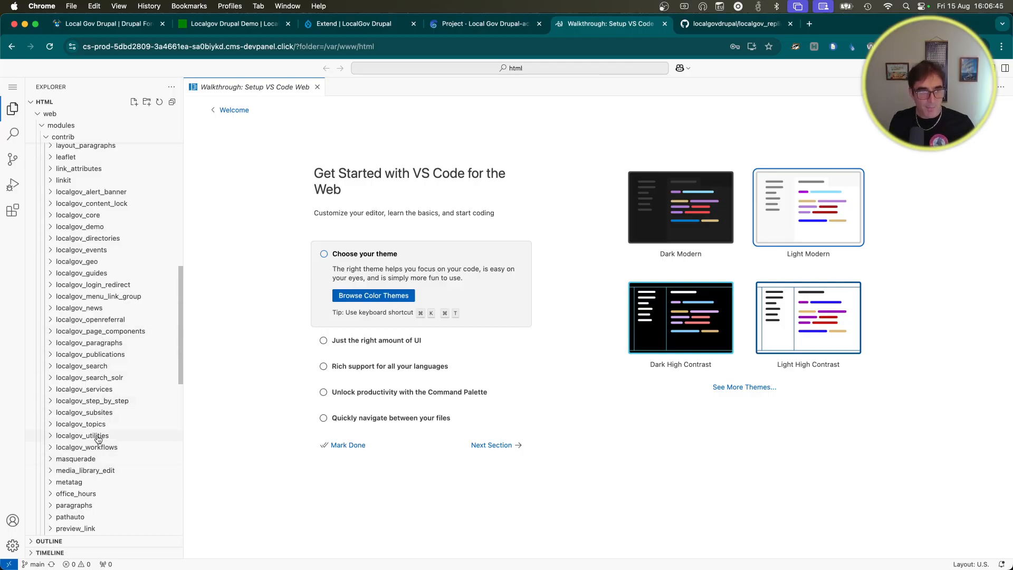
# Step: Open a new terminal via Menu > Terminal > New Terminal, then return to Drupal Forge
pyautogui.click(12, 88)
pyautogui.moveTo(59, 172)
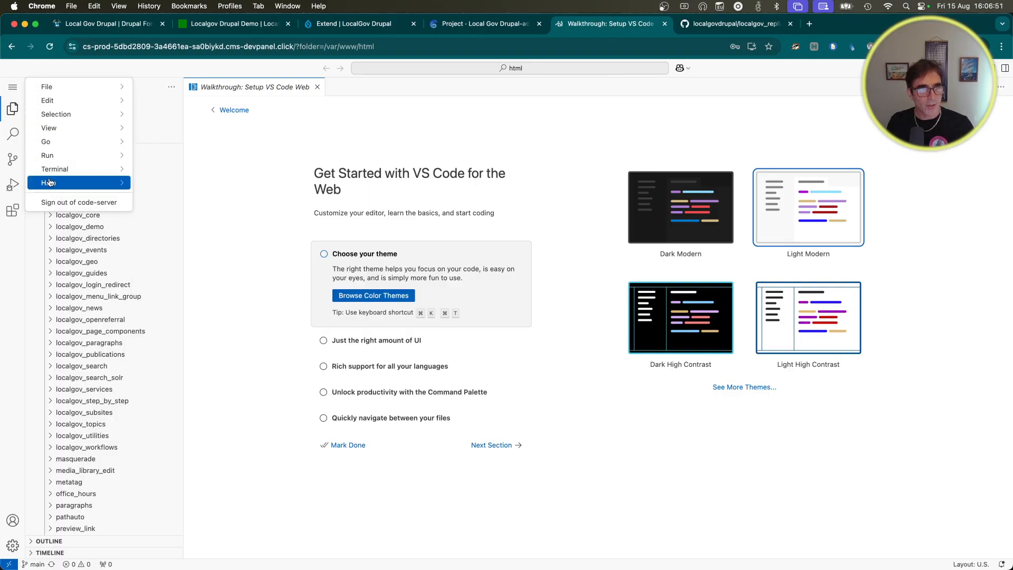
pyautogui.click(173, 175)
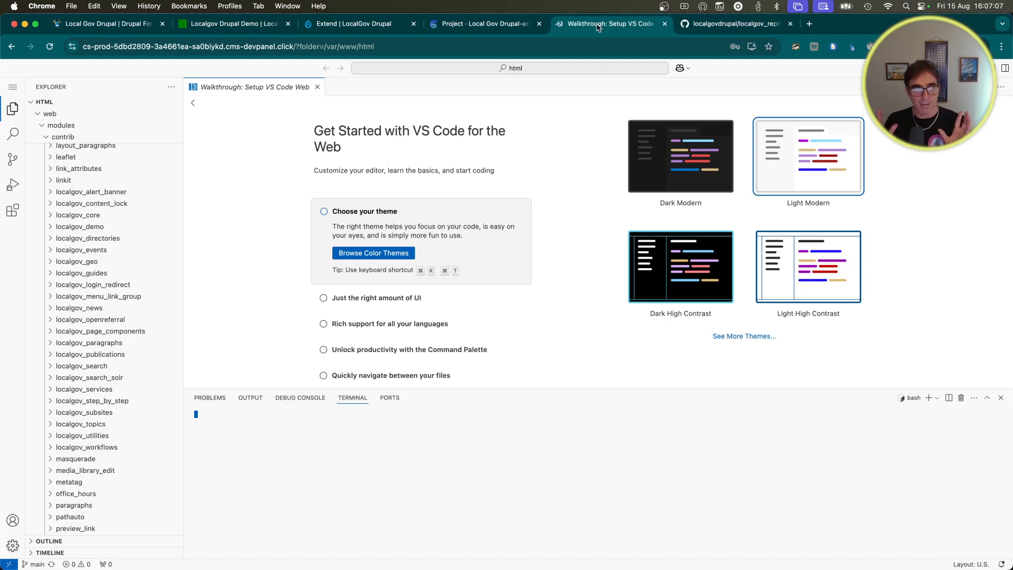
pyautogui.click(120, 28)
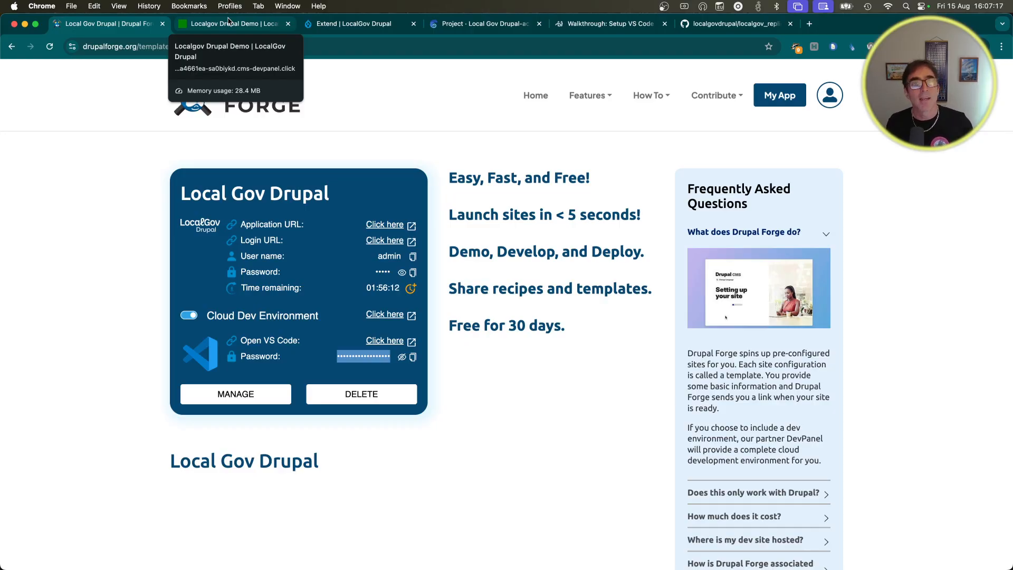
# Step: Show the Extend modules page after a quick DevPanel check, with the Filter box focused
pyautogui.click(350, 24)
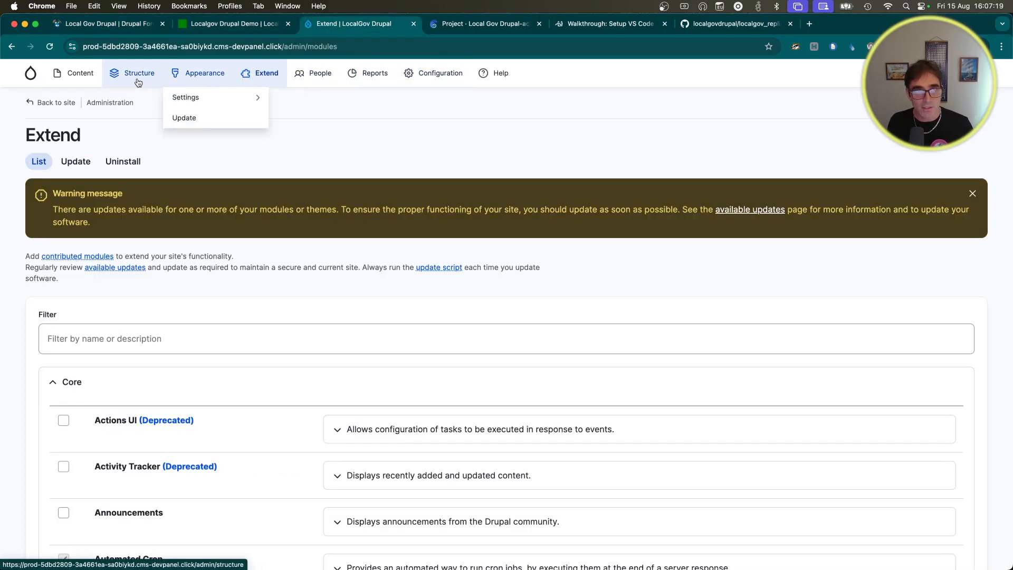
pyautogui.moveTo(139, 79)
pyautogui.moveTo(165, 325)
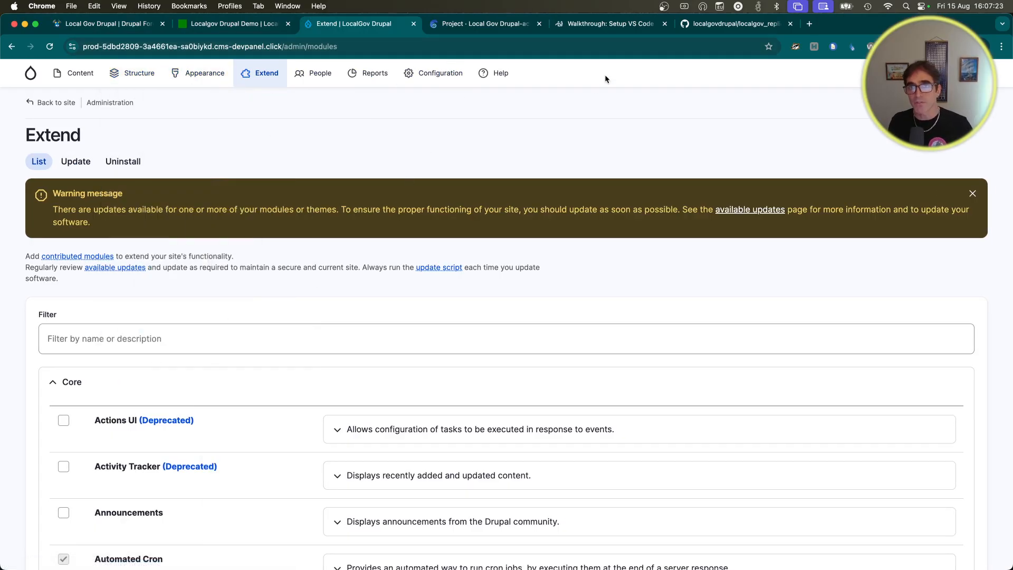
pyautogui.click(490, 25)
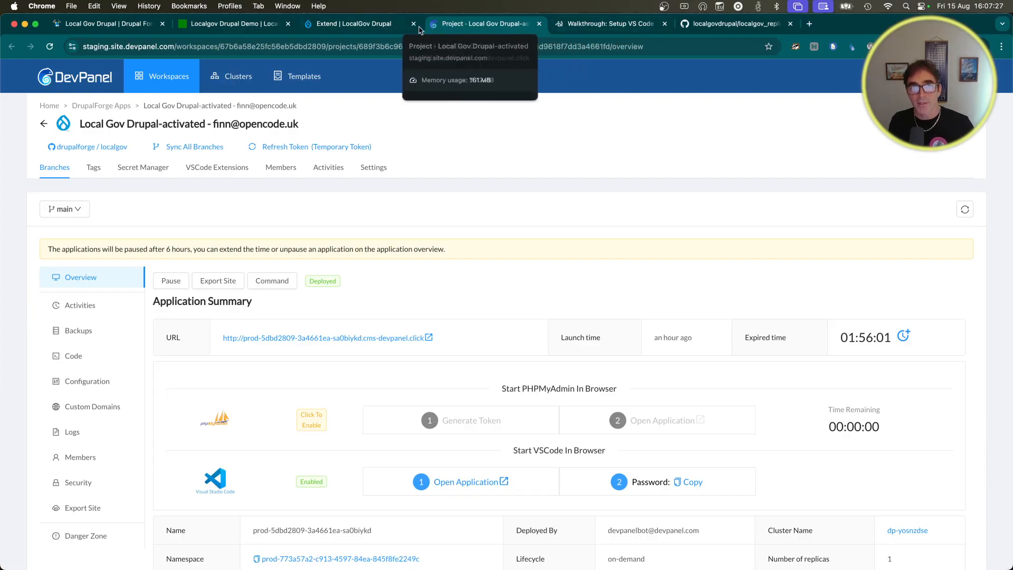
pyautogui.click(371, 24)
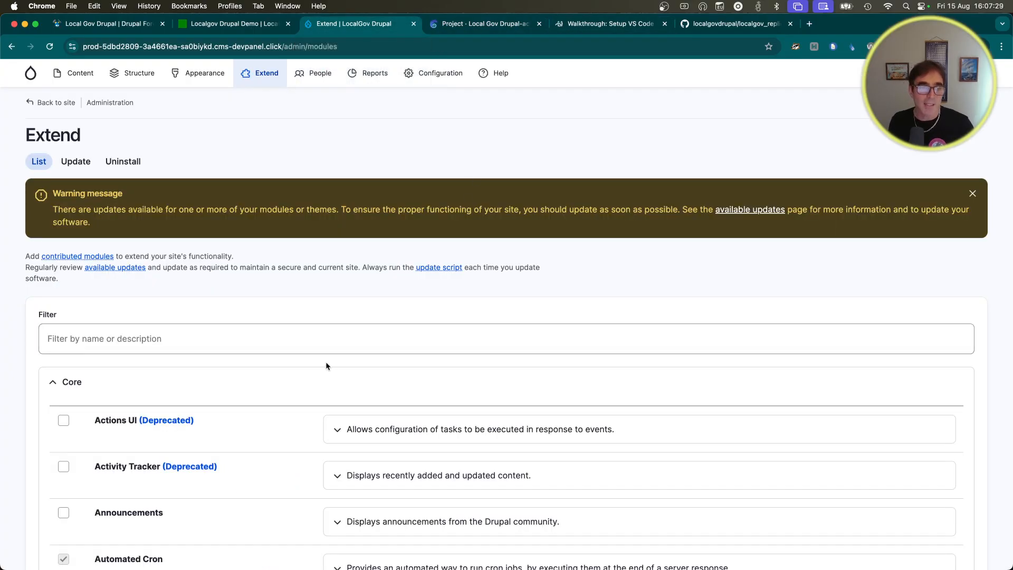
pyautogui.click(312, 349)
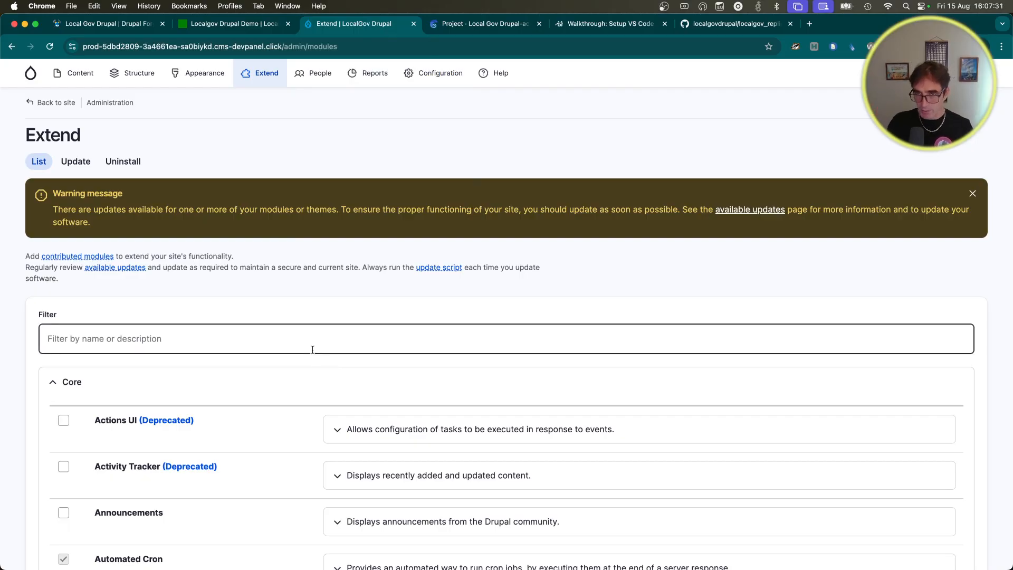
pyautogui.scroll(-1, 314, 348)
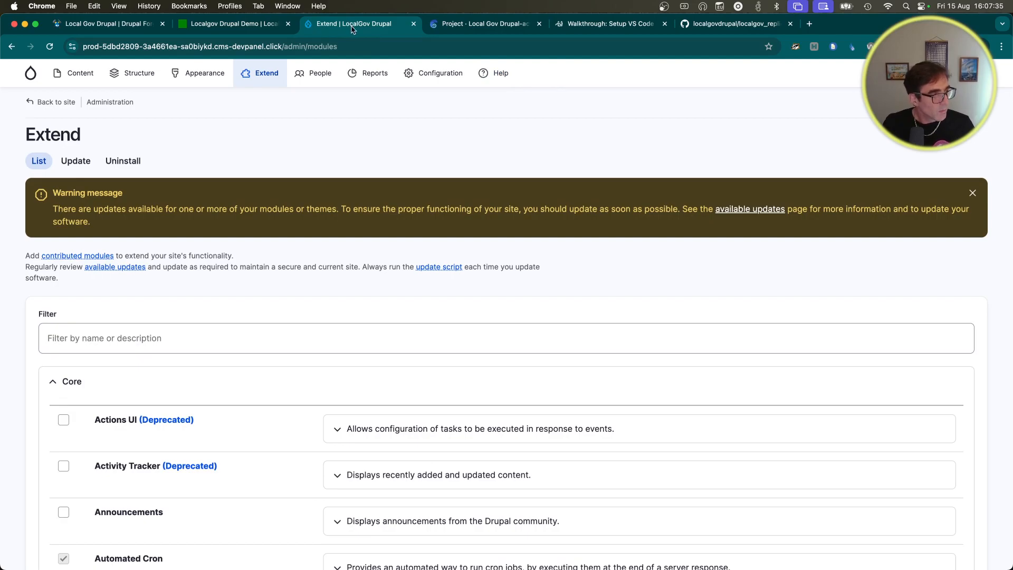
# Step: Copy 'composer require localgovdrupal/localgov_replicate' from the README's Installation section on GitHub
pyautogui.click(737, 26)
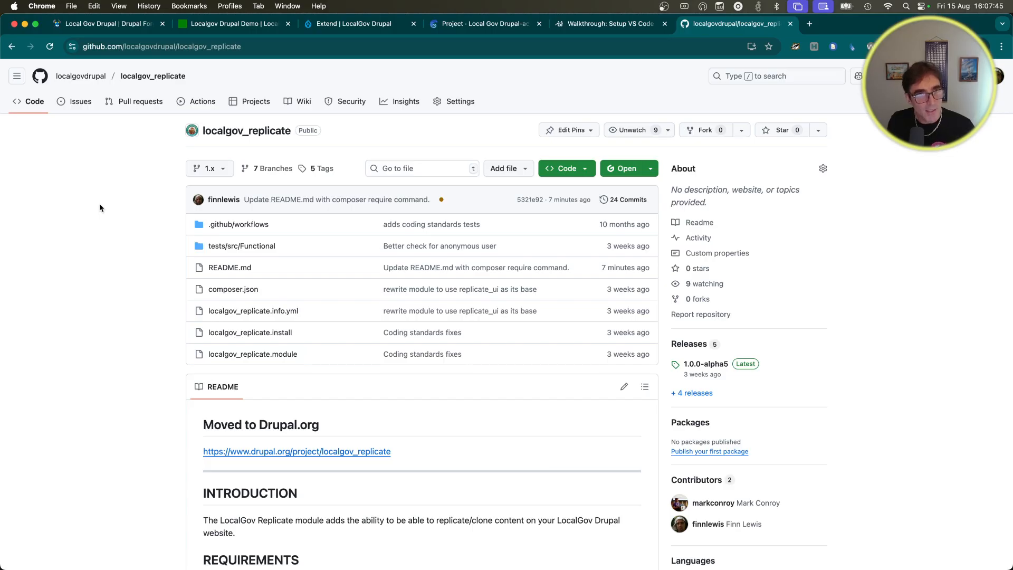
pyautogui.scroll(-3, 106, 322)
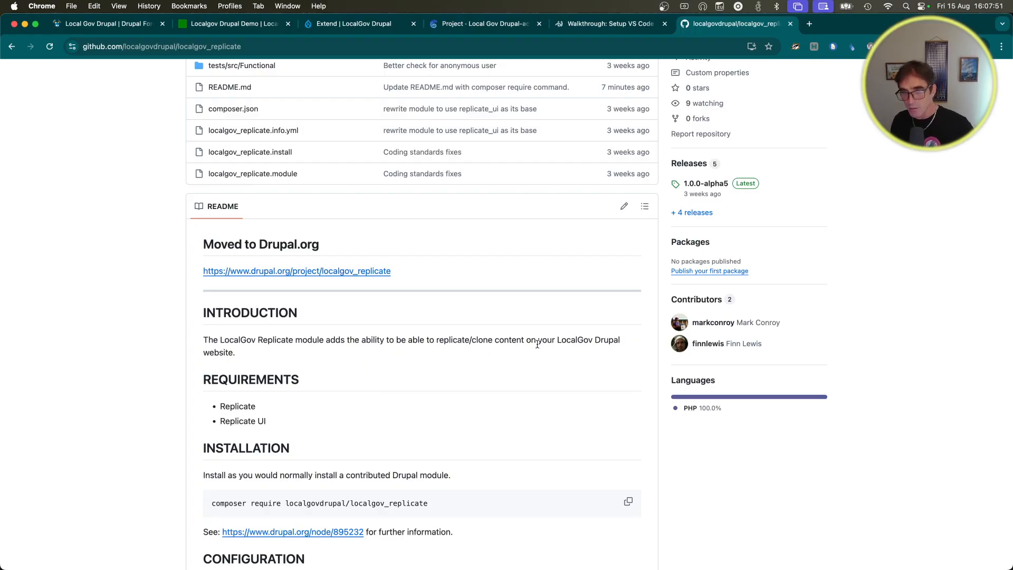
pyautogui.scroll(-1, 117, 357)
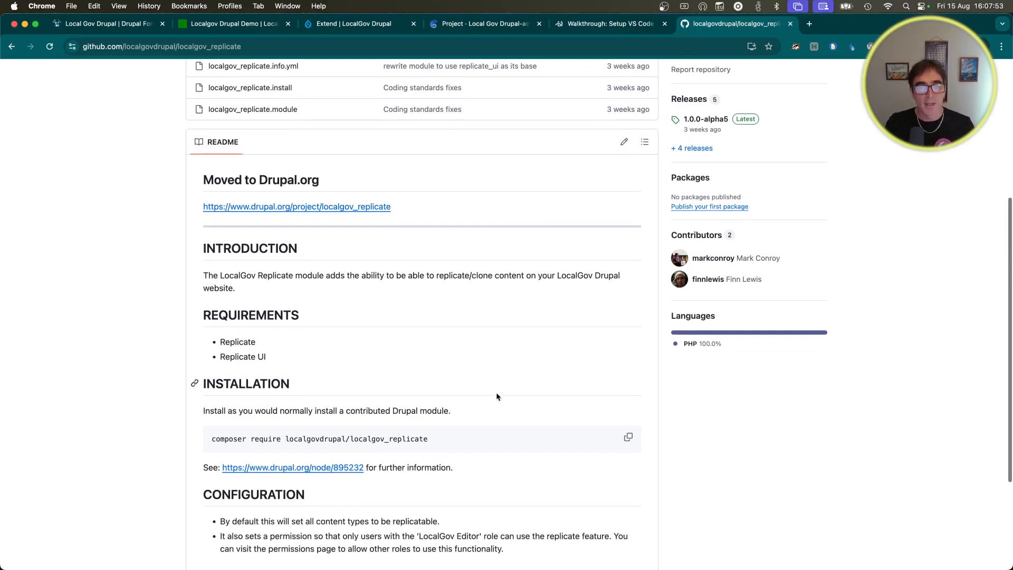
pyautogui.click(628, 438)
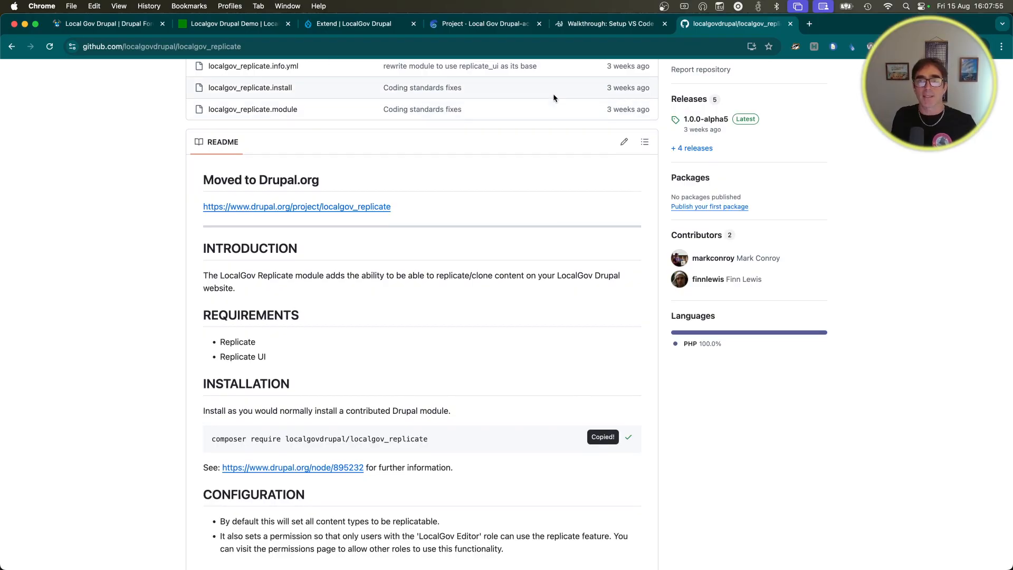
pyautogui.click(588, 25)
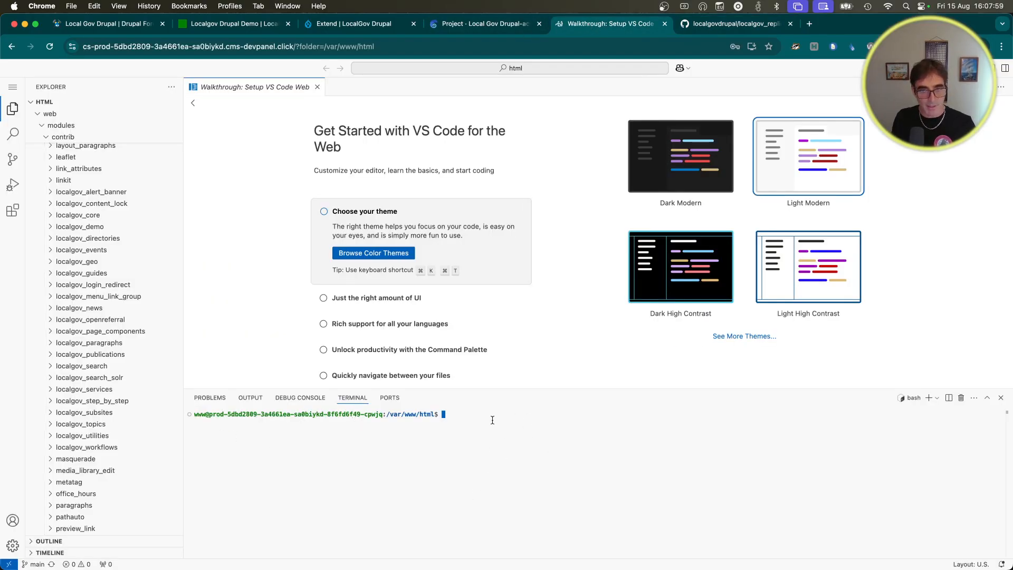
# Step: Paste and run 'composer require localgovdrupal/localgov_replicate' in the code-server terminal, allowing clipboard access
pyautogui.press('super+v')
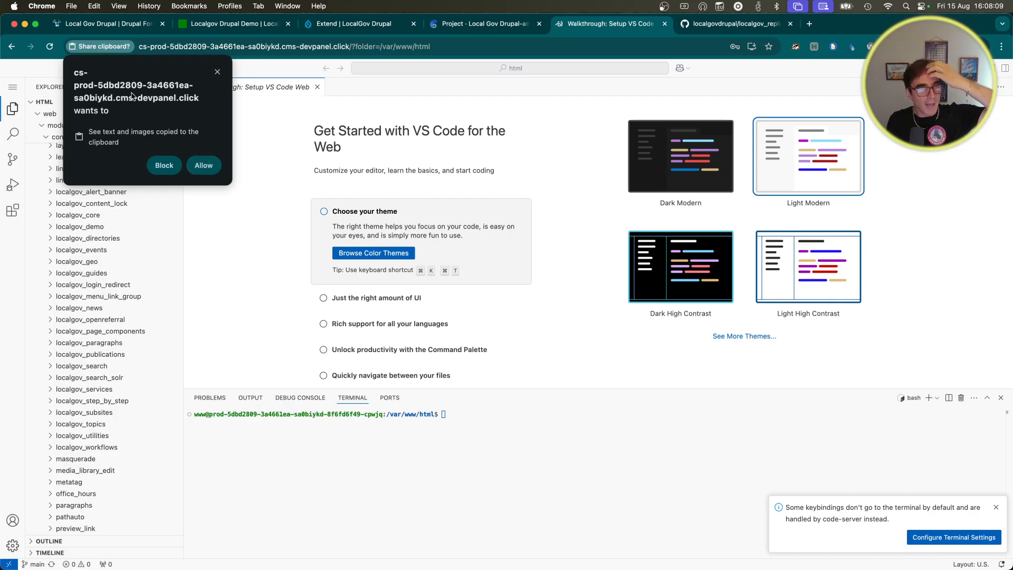
pyautogui.click(204, 165)
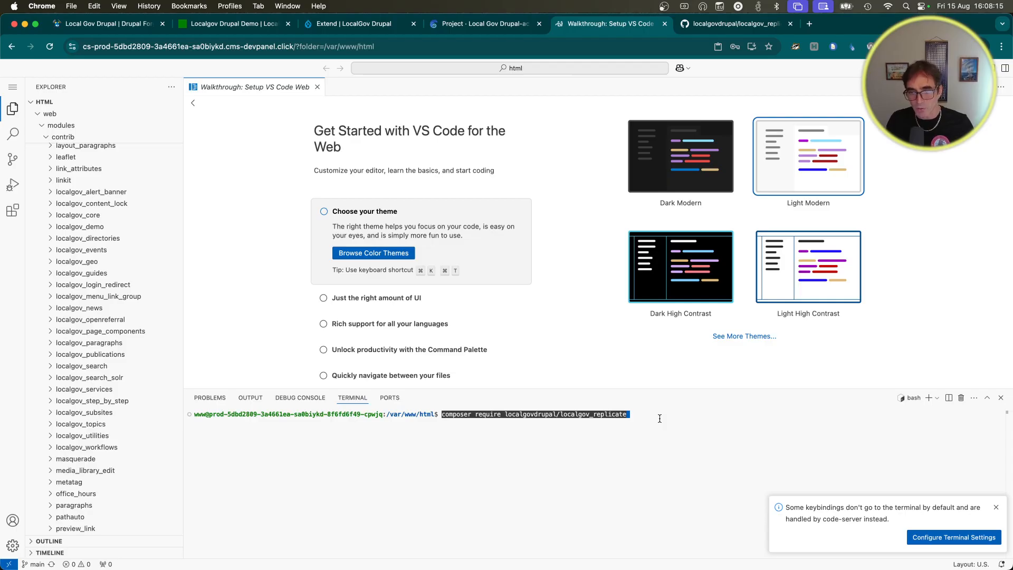
pyautogui.press('Return')
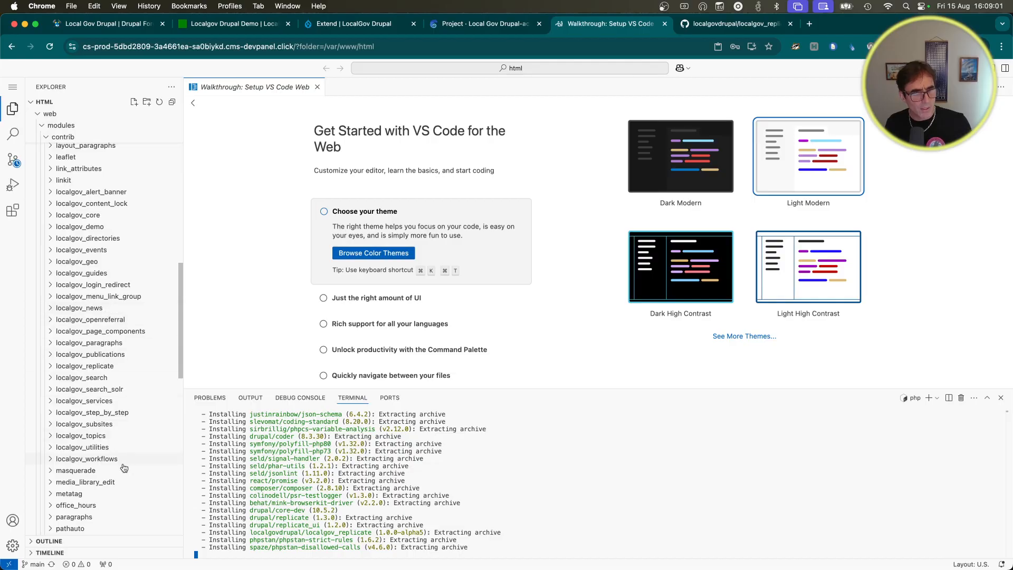
# Step: Expand the localgov_replicate folder under contrib and refresh the Explorer until its module files appear
pyautogui.click(51, 367)
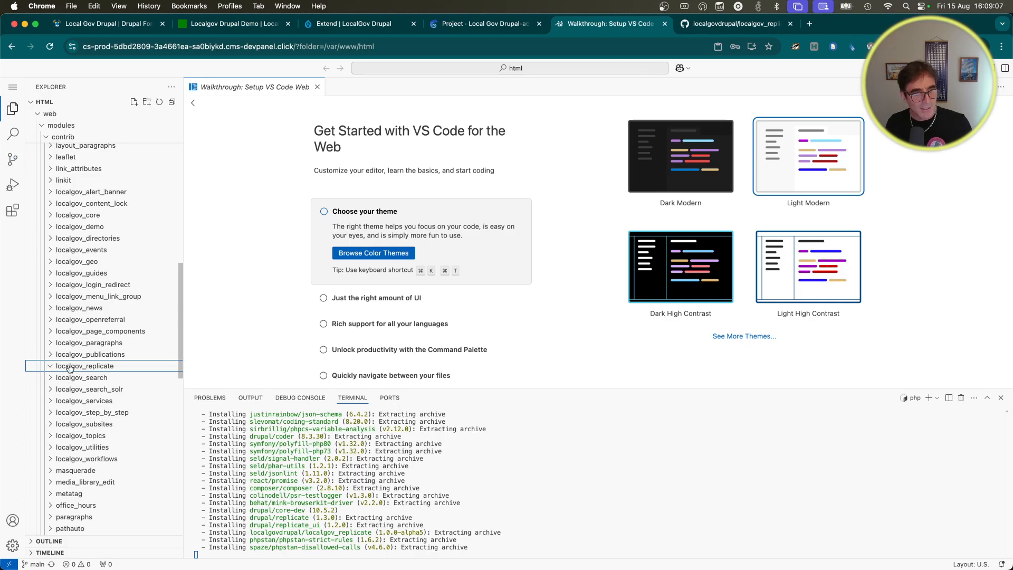
pyautogui.click(50, 379)
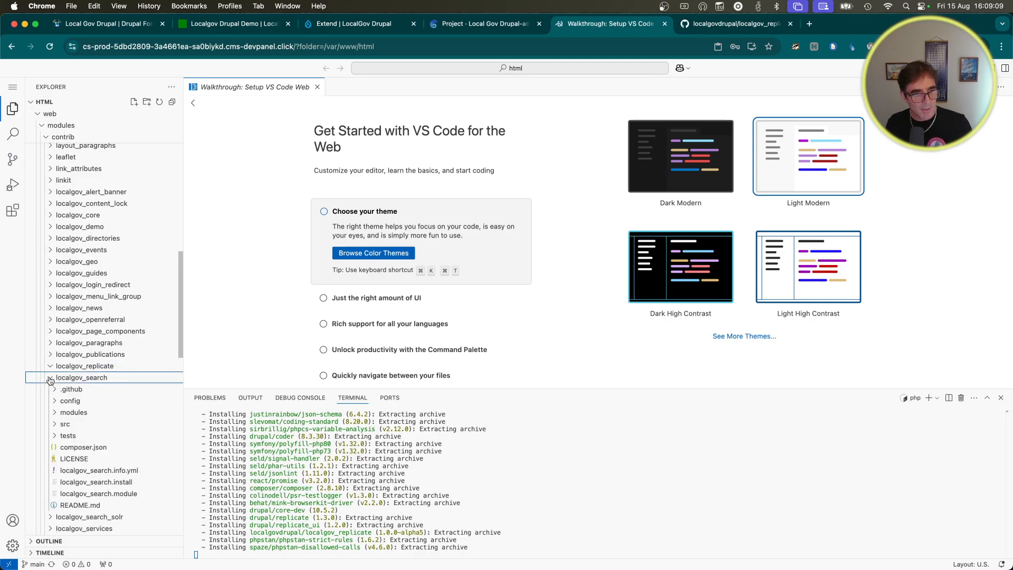
pyautogui.scroll(-1, 134, 422)
pyautogui.scroll(-1, 133, 422)
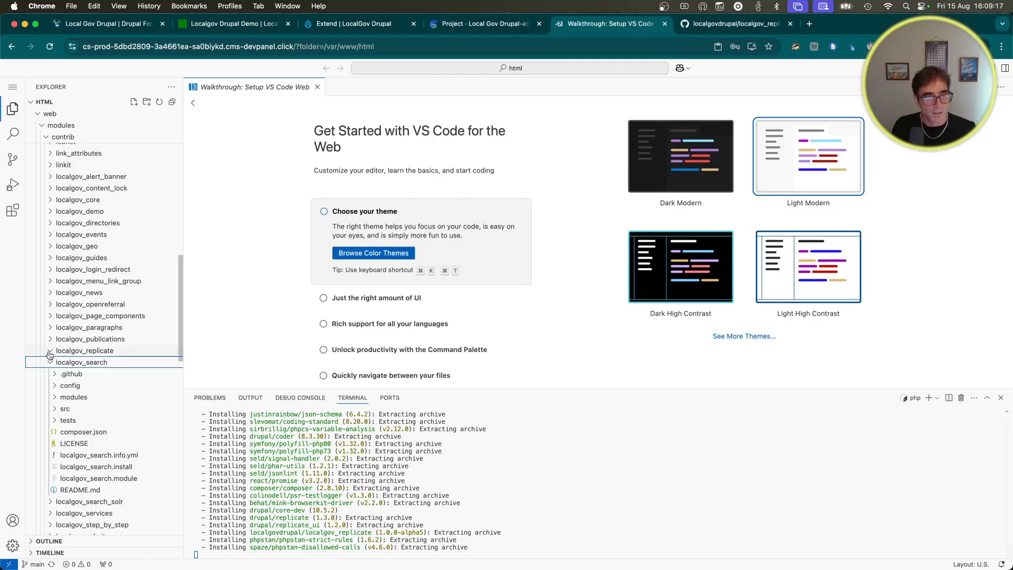
pyautogui.click(73, 351)
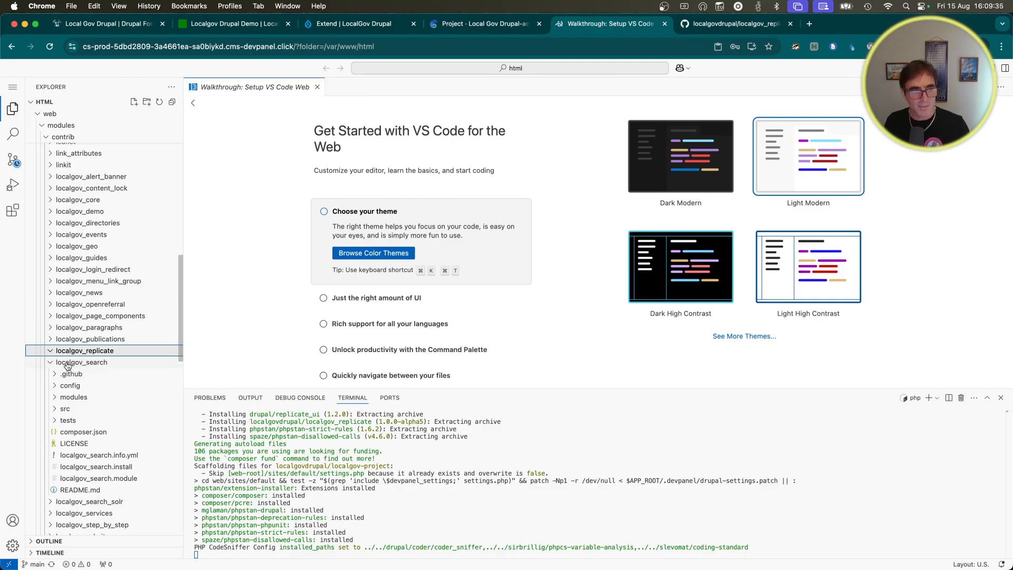
pyautogui.click(70, 352)
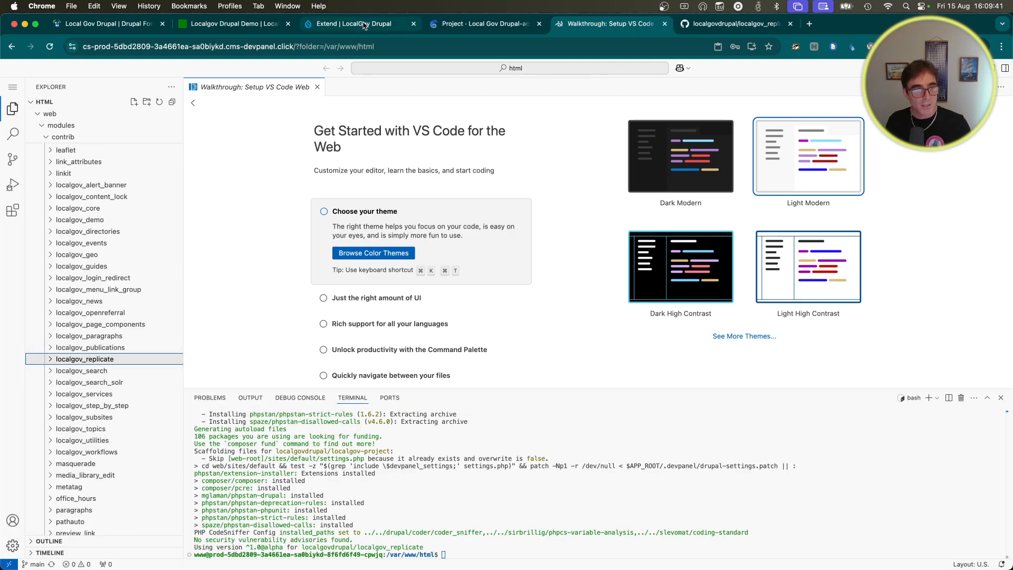
pyautogui.click(119, 359)
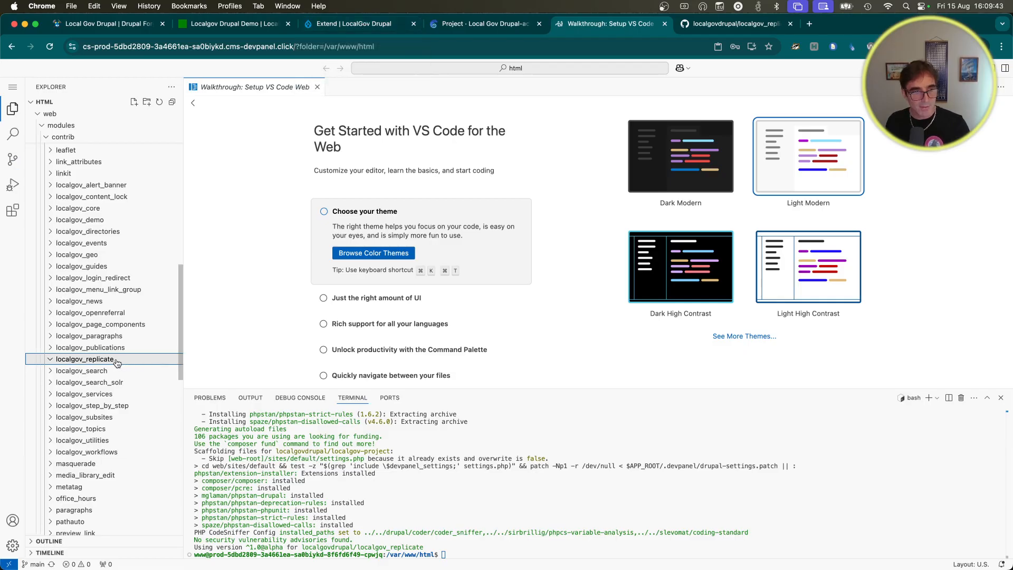
pyautogui.click(159, 103)
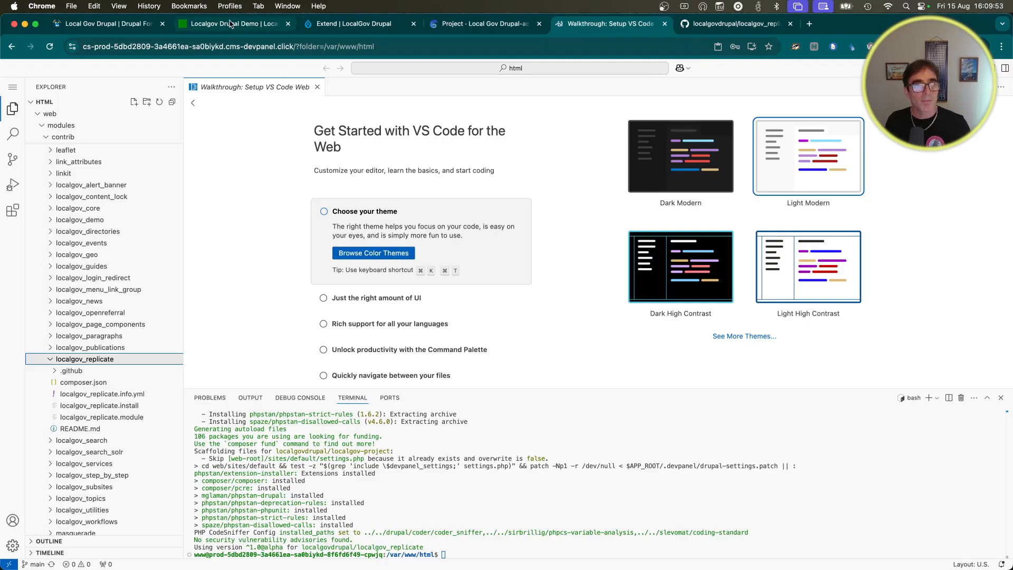
# Step: Reload Drupal's Extend modules page in the browser
pyautogui.click(357, 25)
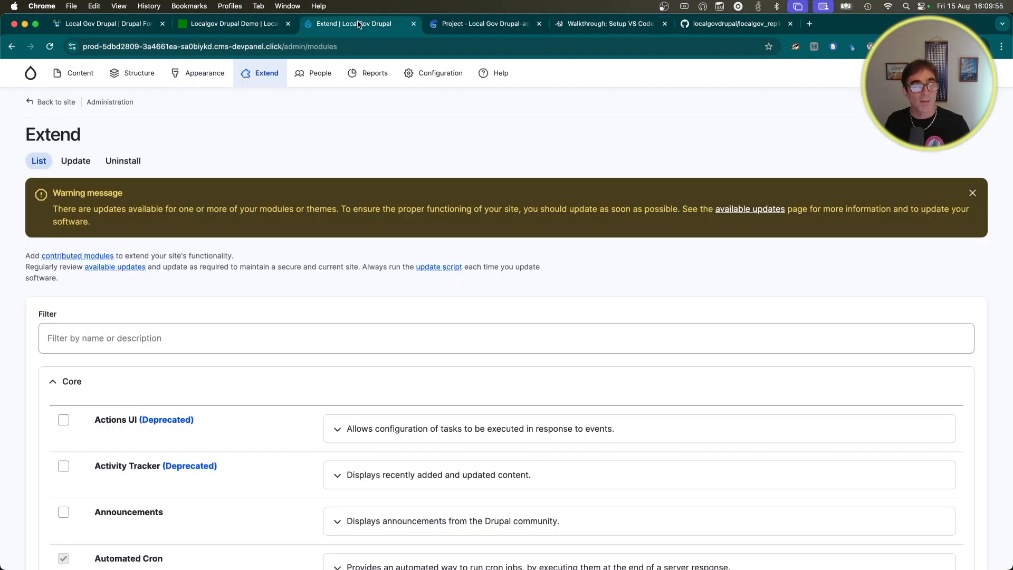
pyautogui.moveTo(257, 74)
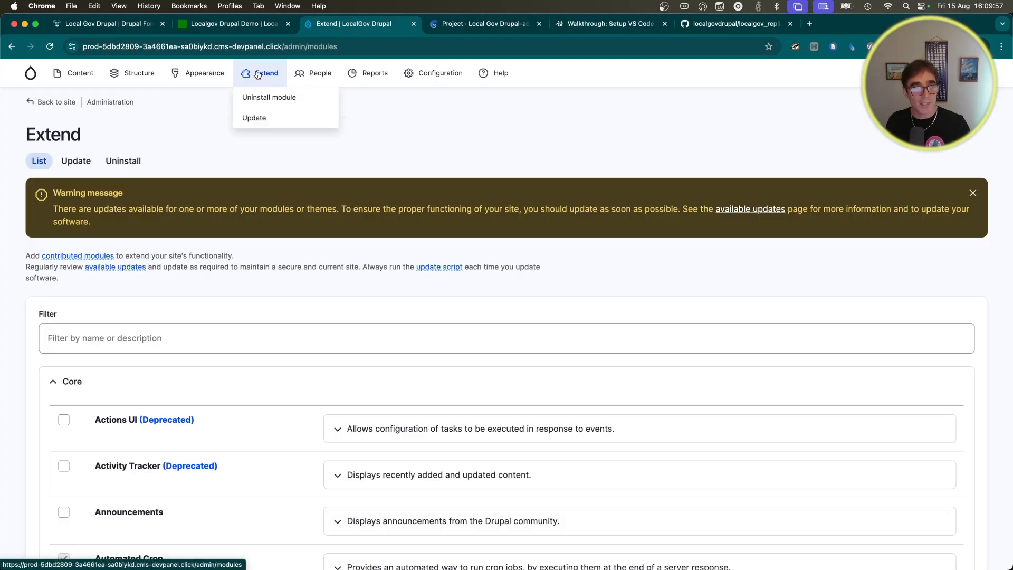
pyautogui.click(280, 101)
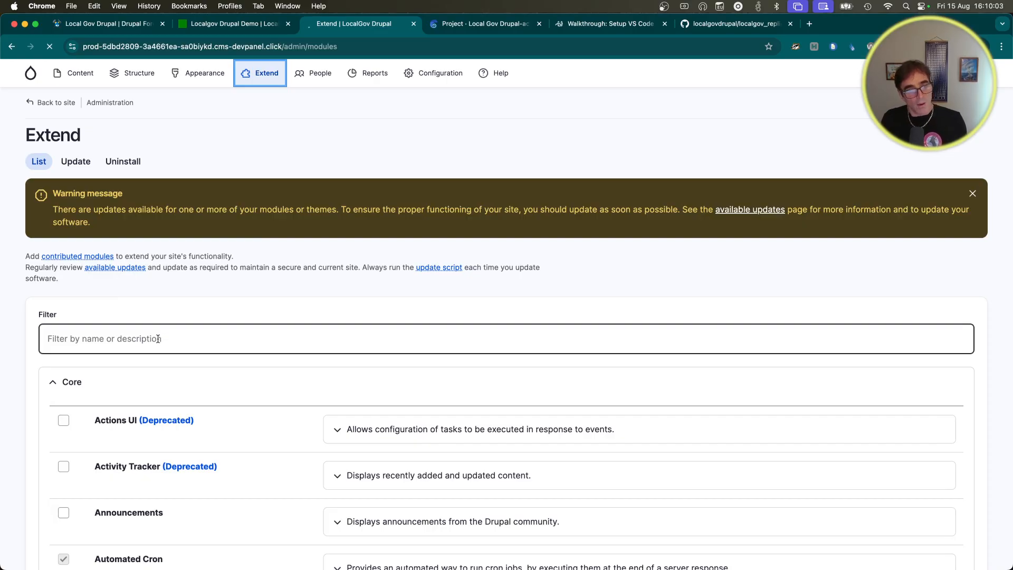
# Step: Filter modules by 'replic', tick LocalGov Replicate and submit it for installation
pyautogui.click(132, 341)
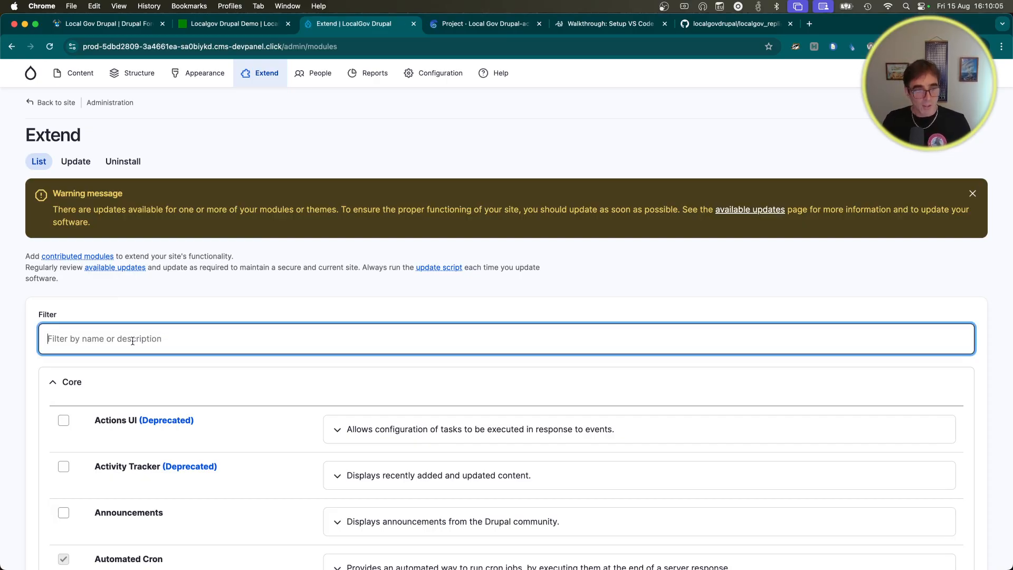
pyautogui.write('replci')
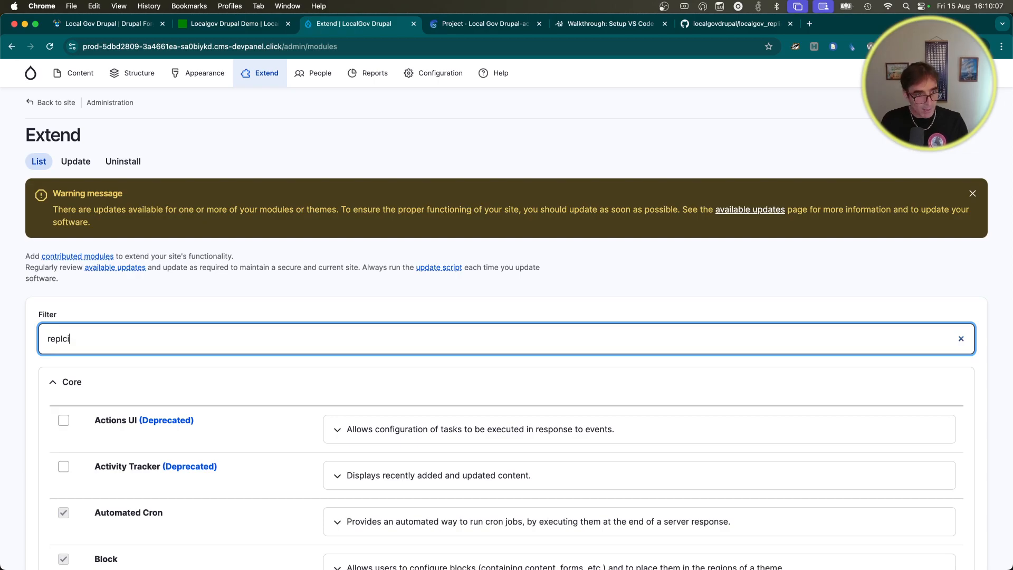
pyautogui.press('BackSpace')
pyautogui.press('BackSpace')
pyautogui.write('ic')
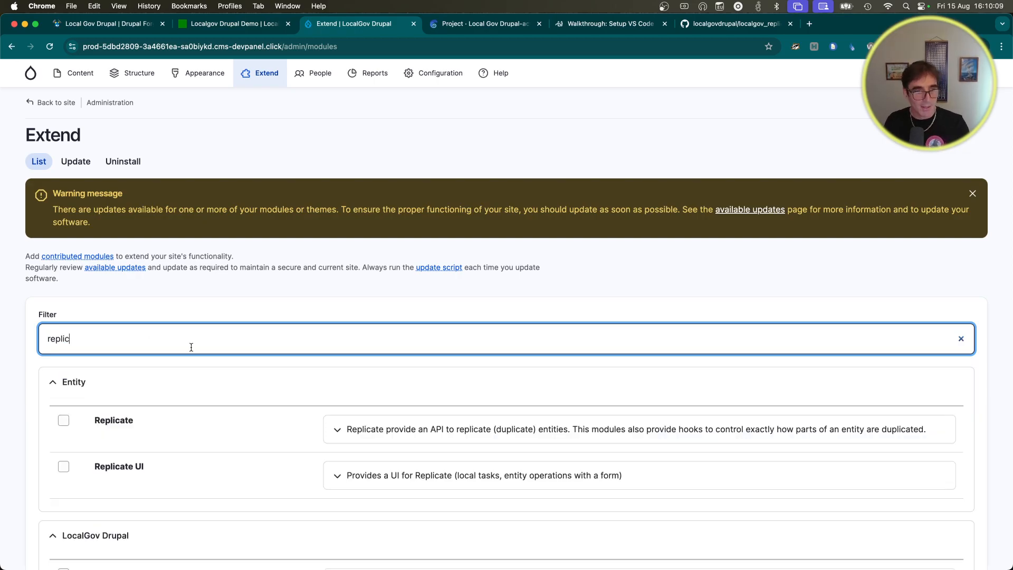
pyautogui.scroll(-3, 205, 343)
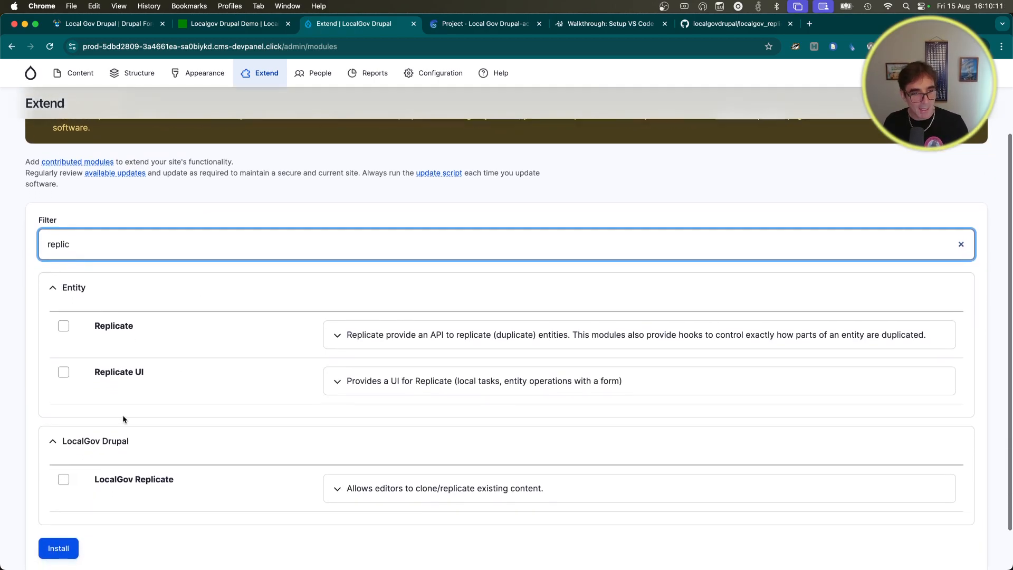
pyautogui.click(63, 480)
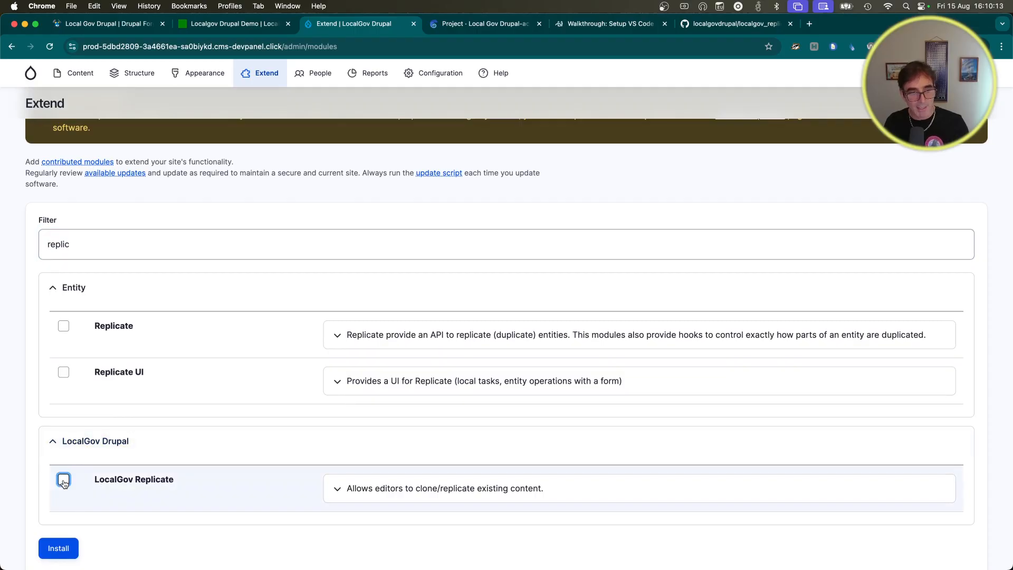
pyautogui.click(61, 549)
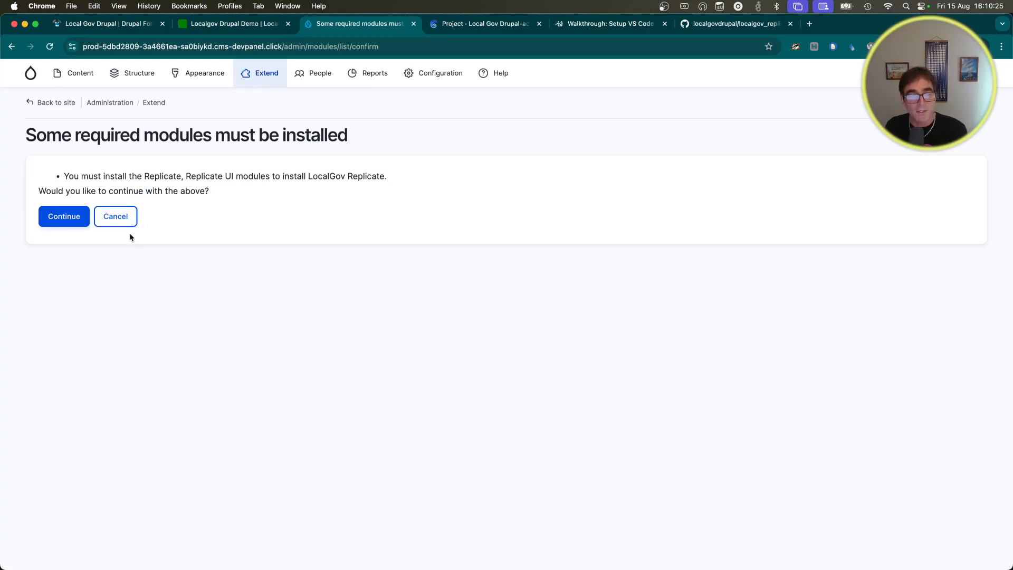
# Step: Confirm installing the required Replicate and Replicate UI modules alongside LocalGov Replicate
pyautogui.click(78, 221)
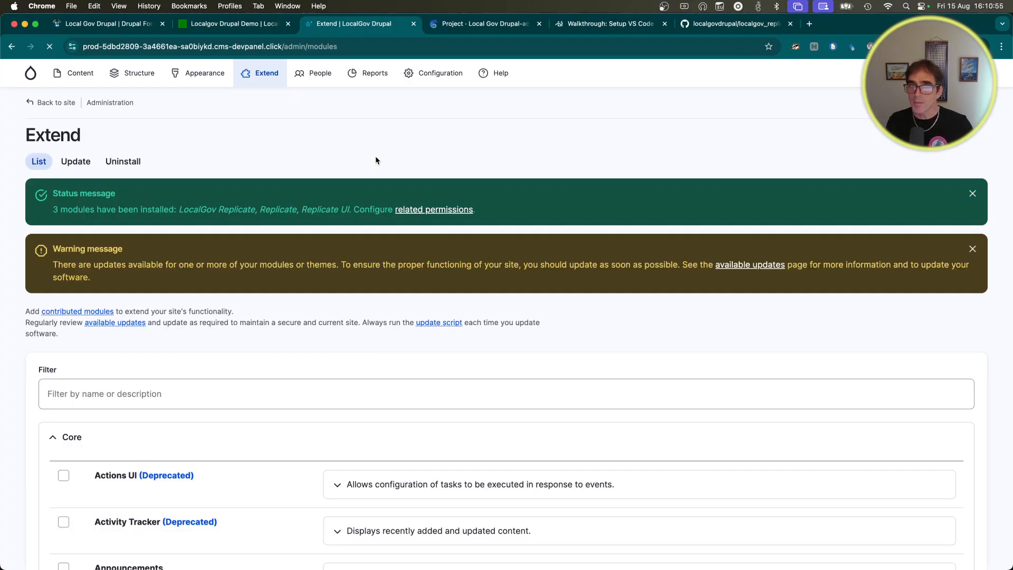
# Step: Open the Clone form for 'A page with multi column layouts' from its edit page
pyautogui.moveTo(79, 77)
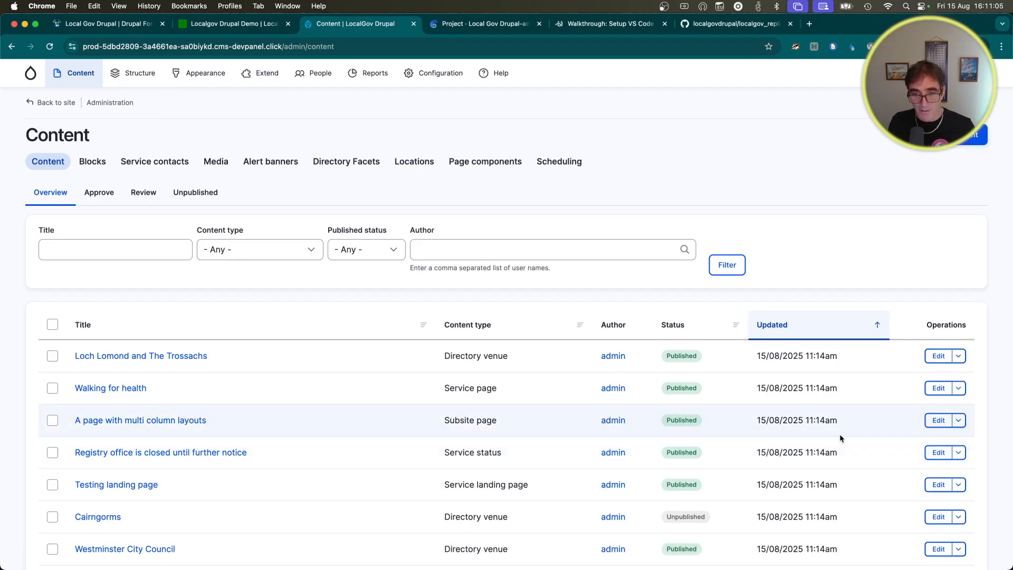
pyautogui.click(935, 422)
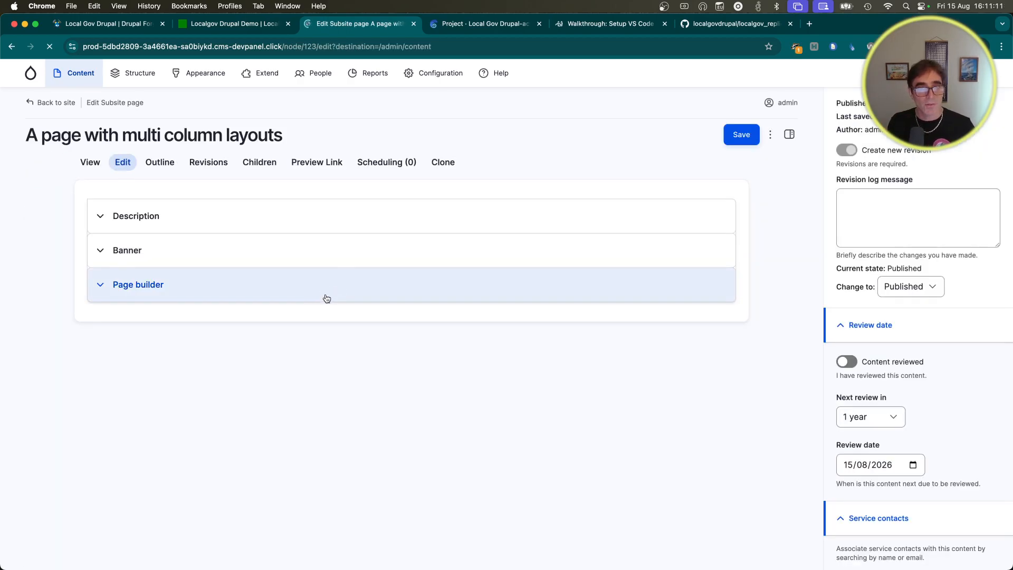
pyautogui.click(447, 168)
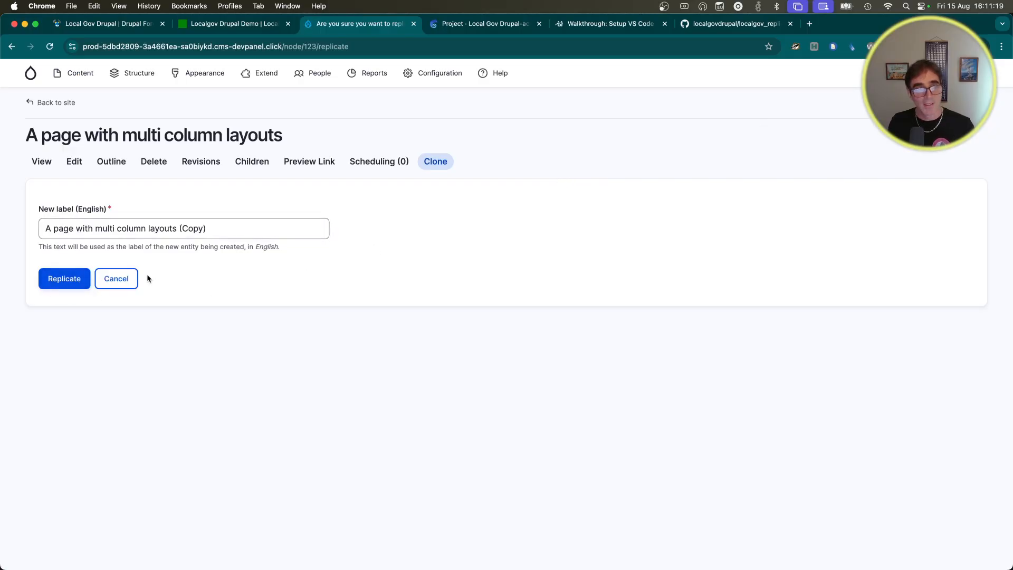
# Step: Replicate the page with the label 'A page with multi column layouts (Copy)'
pyautogui.click(224, 226)
pyautogui.press('Tab')
pyautogui.press('Return')
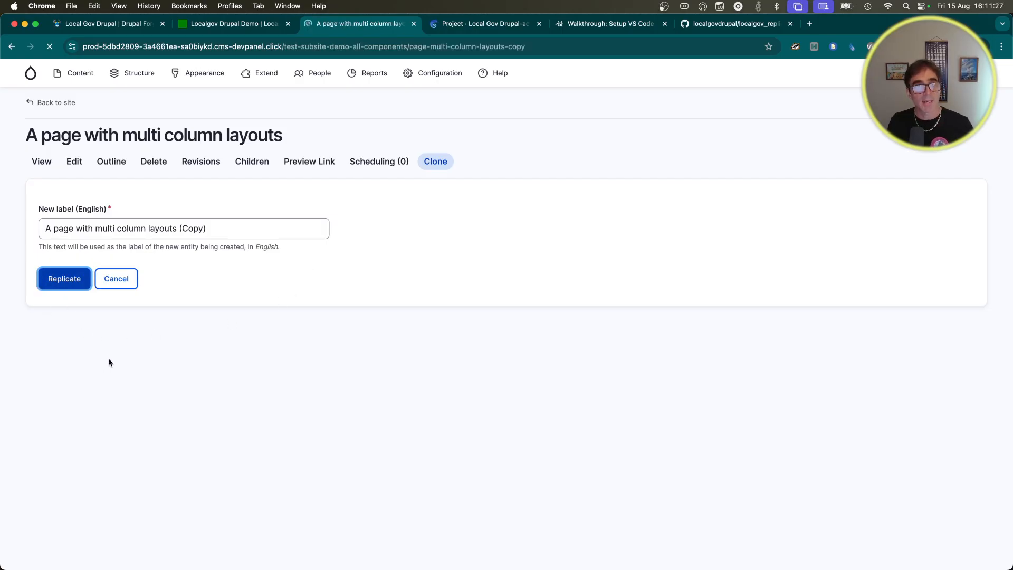
# Step: Change the copy's moderation state to Published and apply it
pyautogui.scroll(-3, 109, 361)
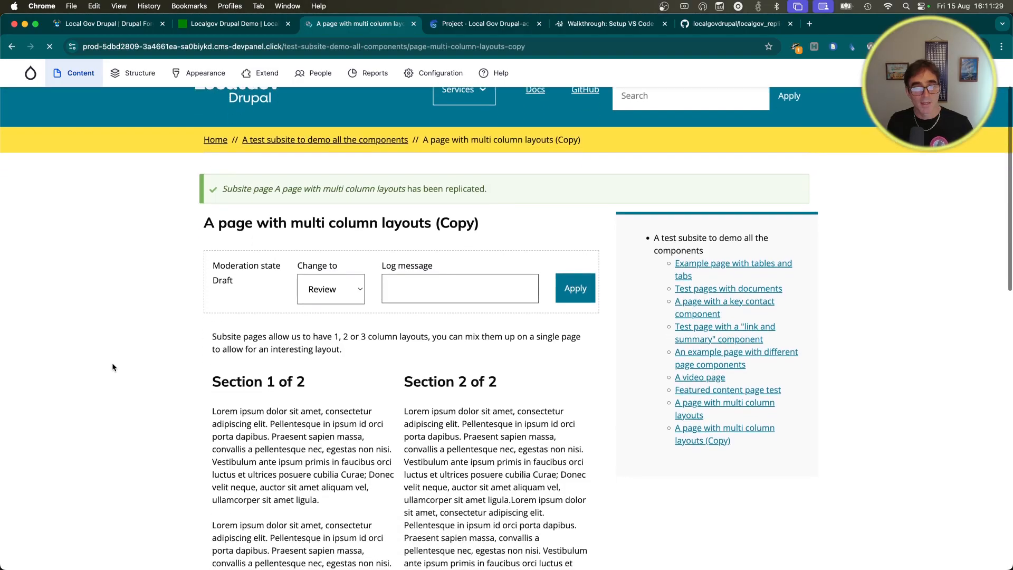
pyautogui.scroll(-10, 112, 363)
pyautogui.scroll(2, 114, 362)
pyautogui.scroll(15, 114, 362)
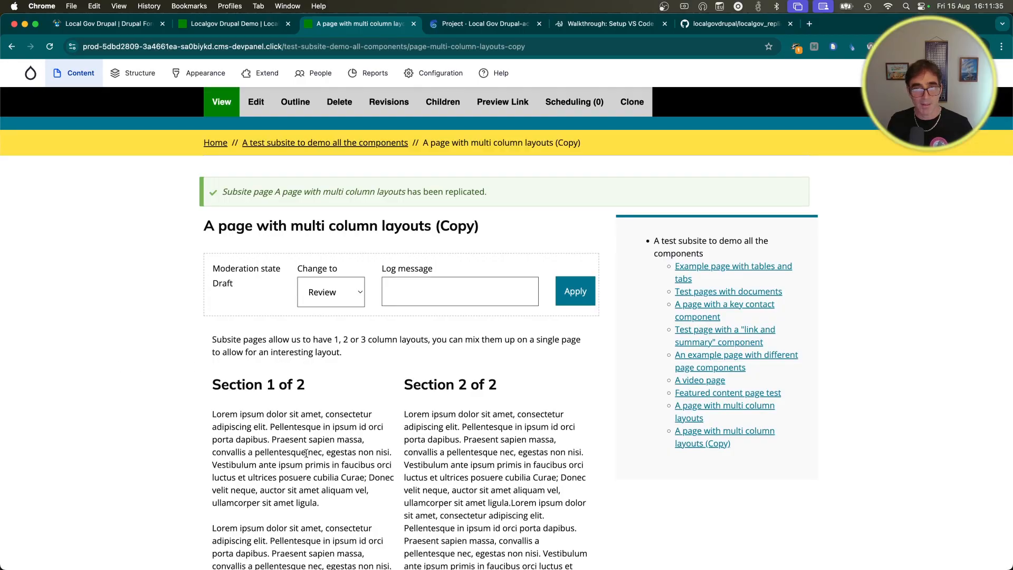
pyautogui.click(355, 300)
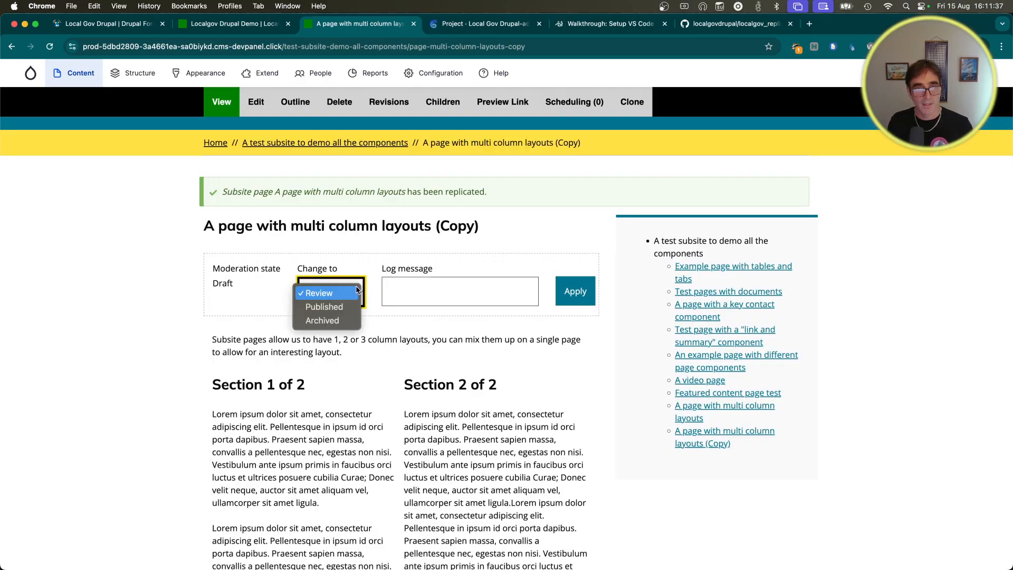
pyautogui.click(326, 312)
pyautogui.click(577, 294)
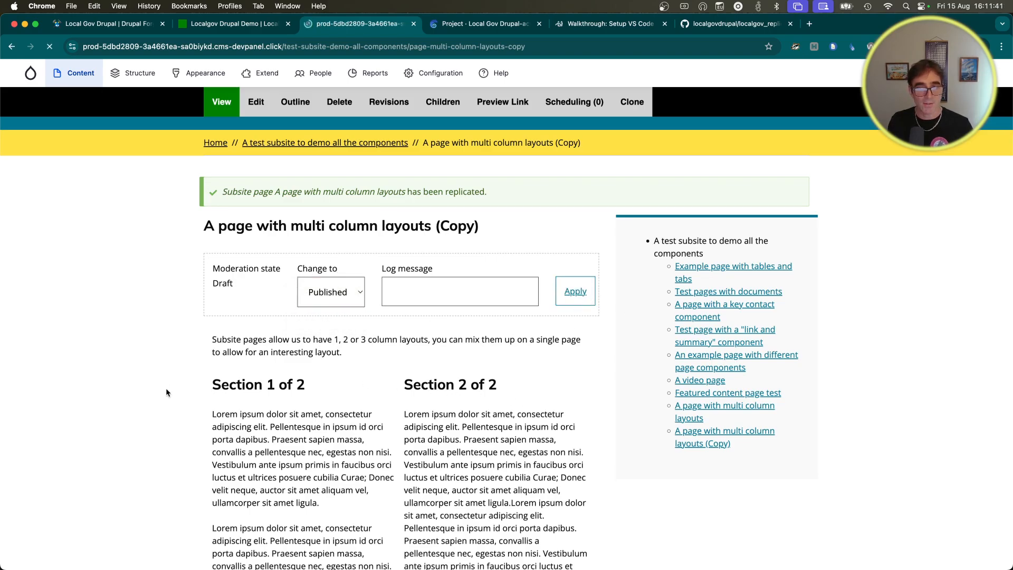
pyautogui.scroll(-4, 166, 372)
pyautogui.scroll(5, 166, 371)
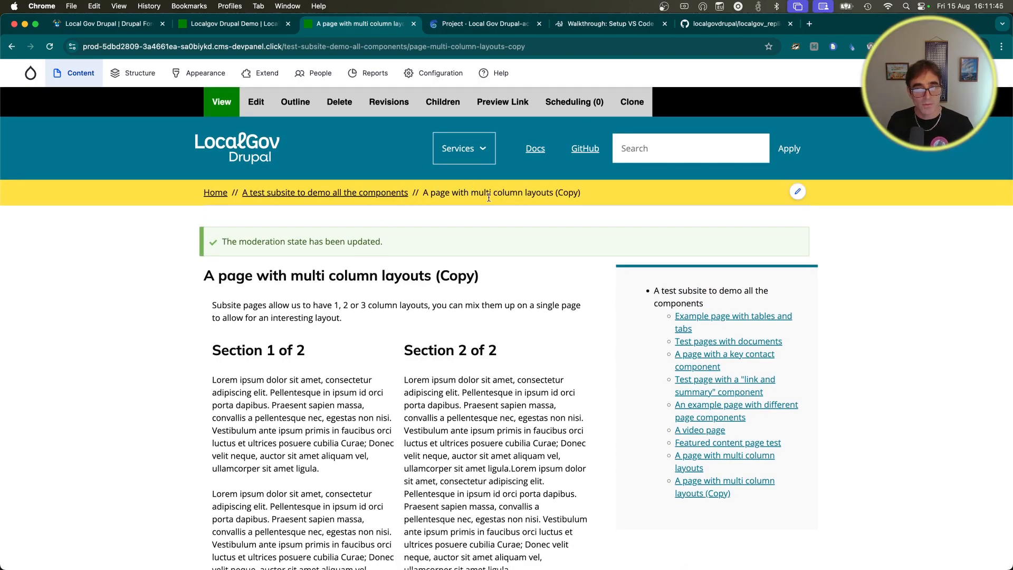
# Step: View the My App project list in Drupal Forge, then return to its home page templates
pyautogui.click(89, 26)
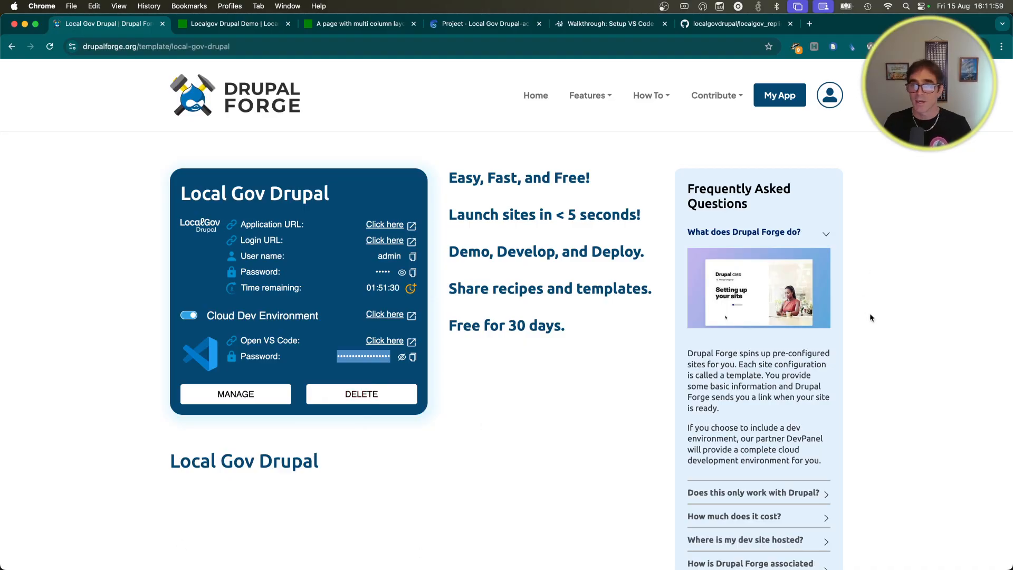
pyautogui.click(785, 100)
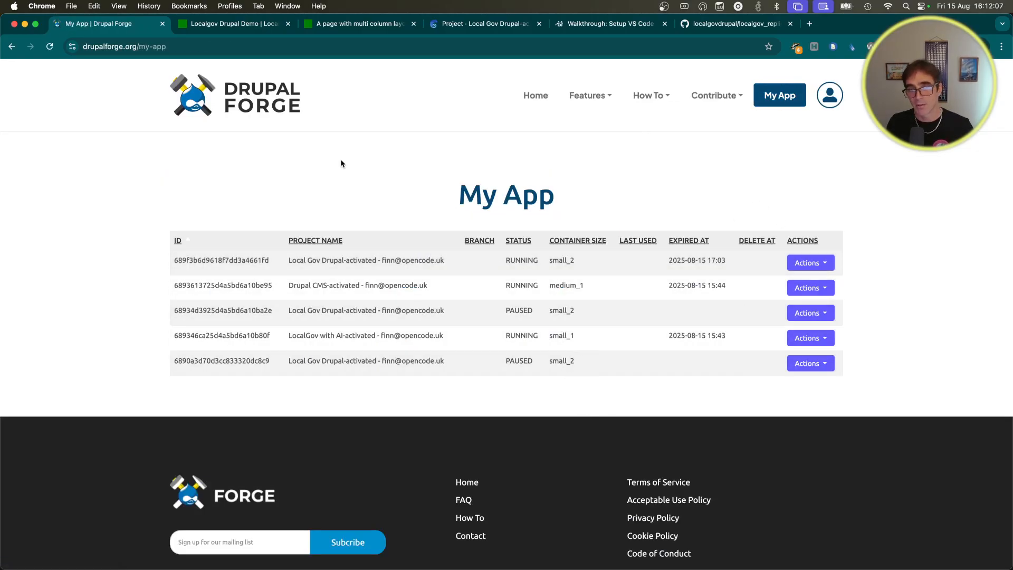
pyautogui.click(255, 103)
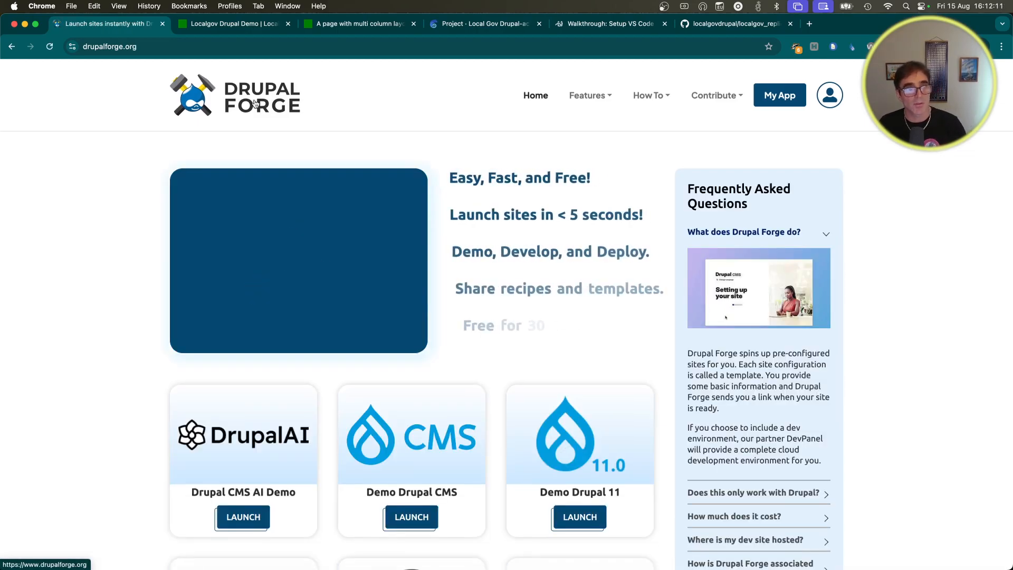